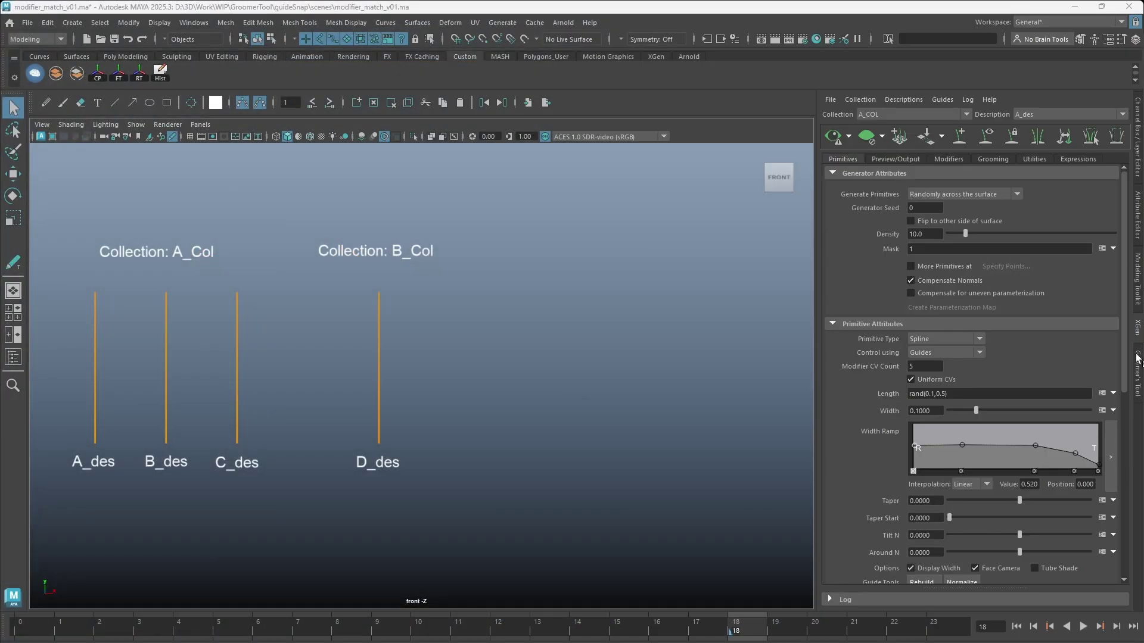
Open the Match Attributes & Modifier Tool from the Groomer's Tool with A_COL and A_des as the source collection and description
click(1138, 359)
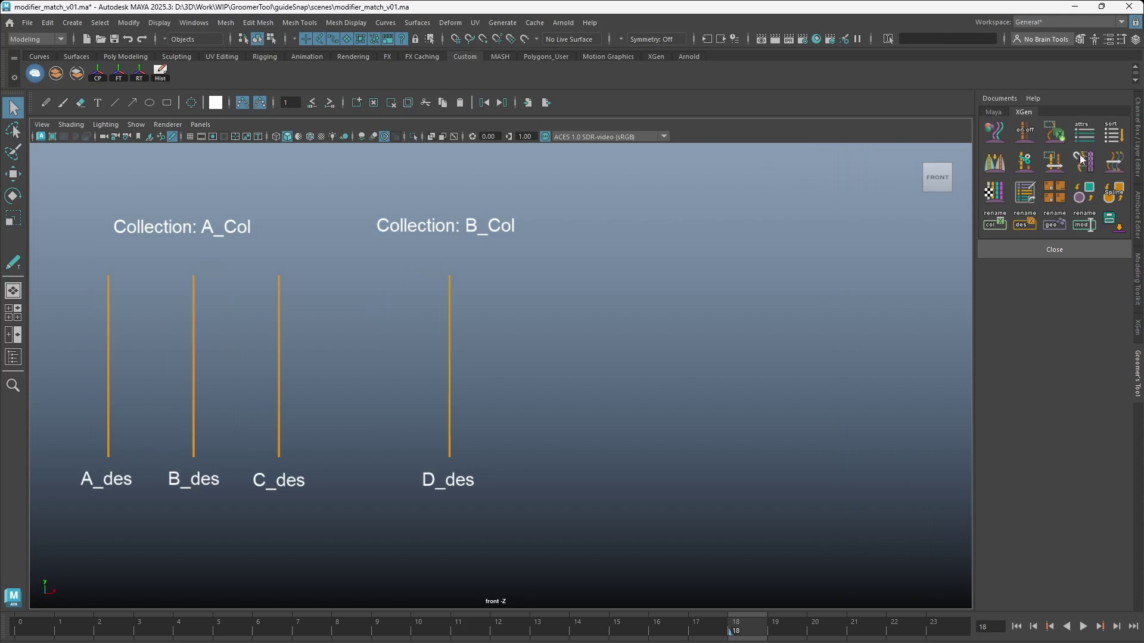
right_click(1082, 132)
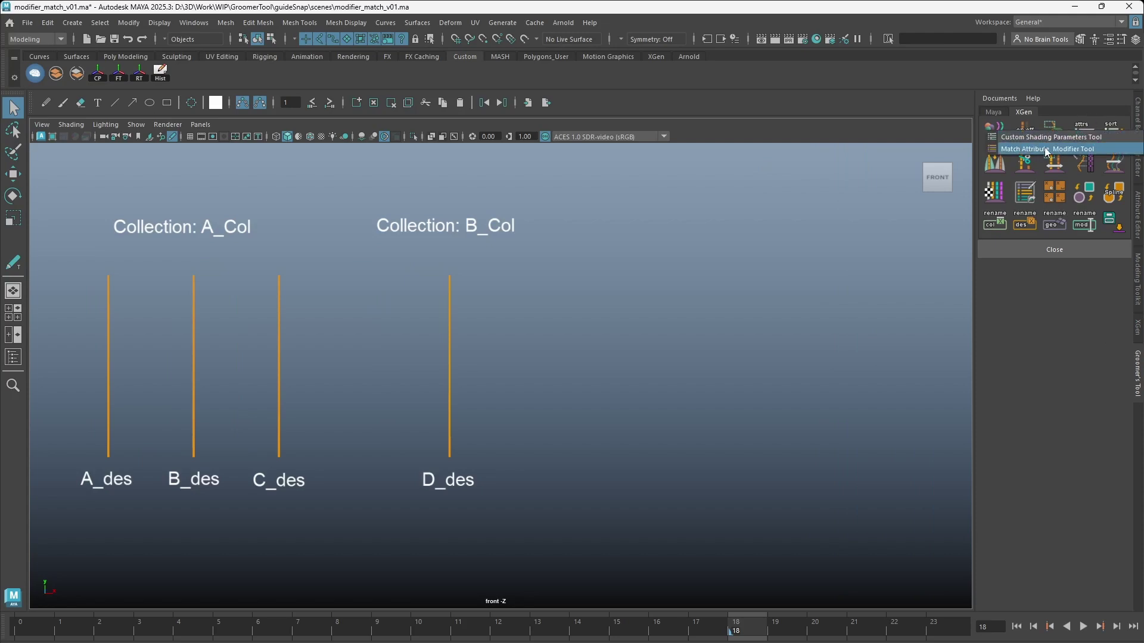
click(1022, 149)
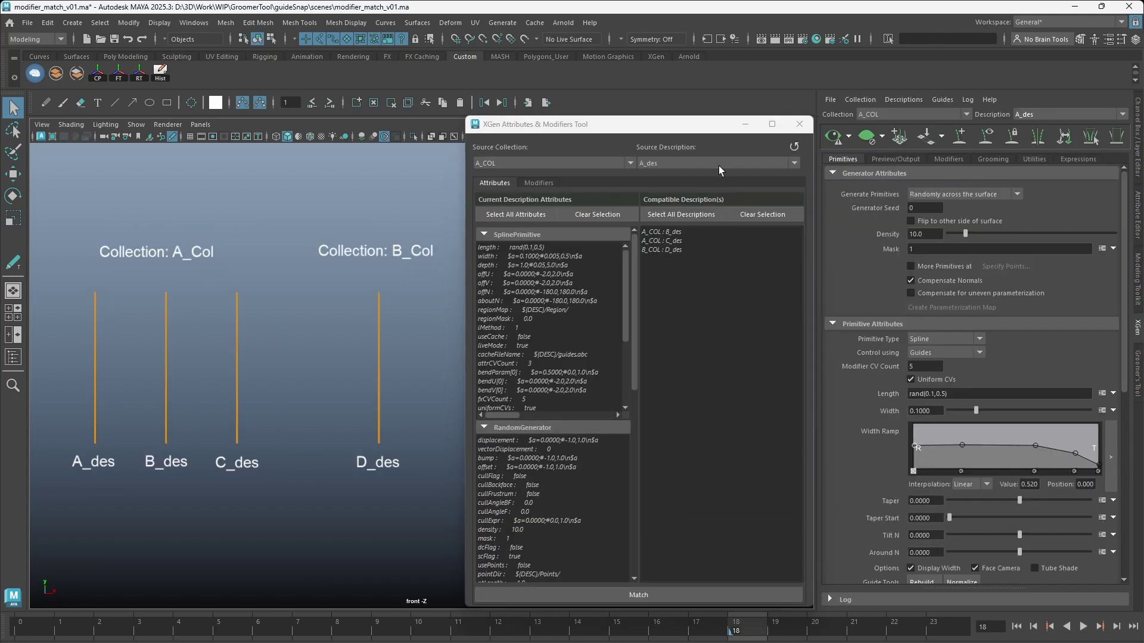
click(684, 163)
click(641, 174)
Review the SplinePrimitive and RandomGenerator attribute groups against A_des's primitive settings, and collapse all four attribute groups
click(519, 235)
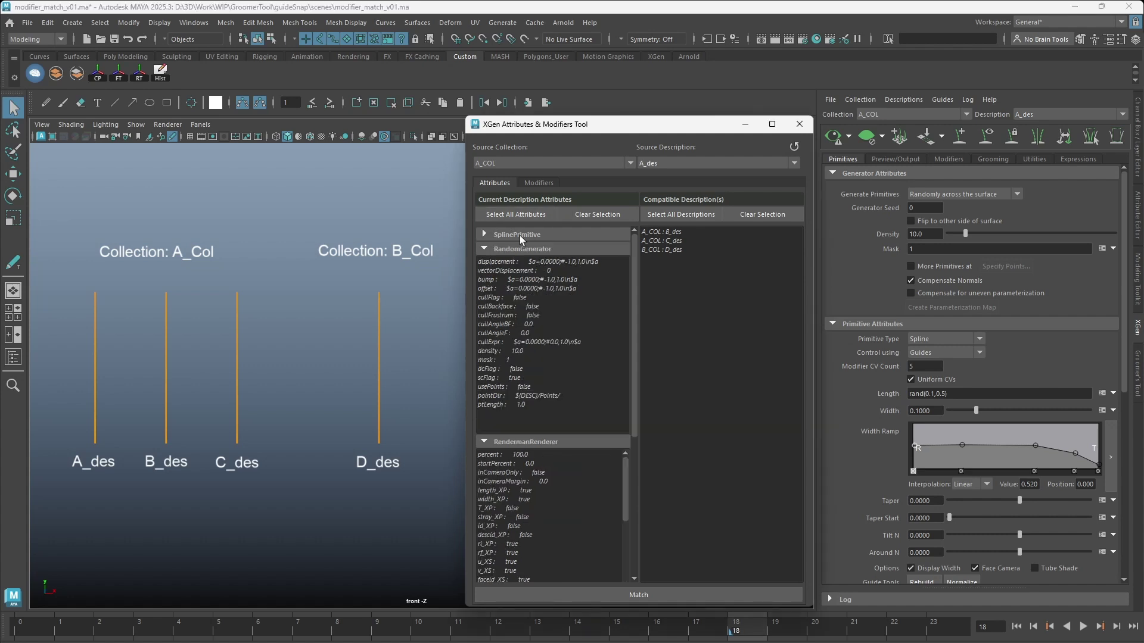
click(503, 249)
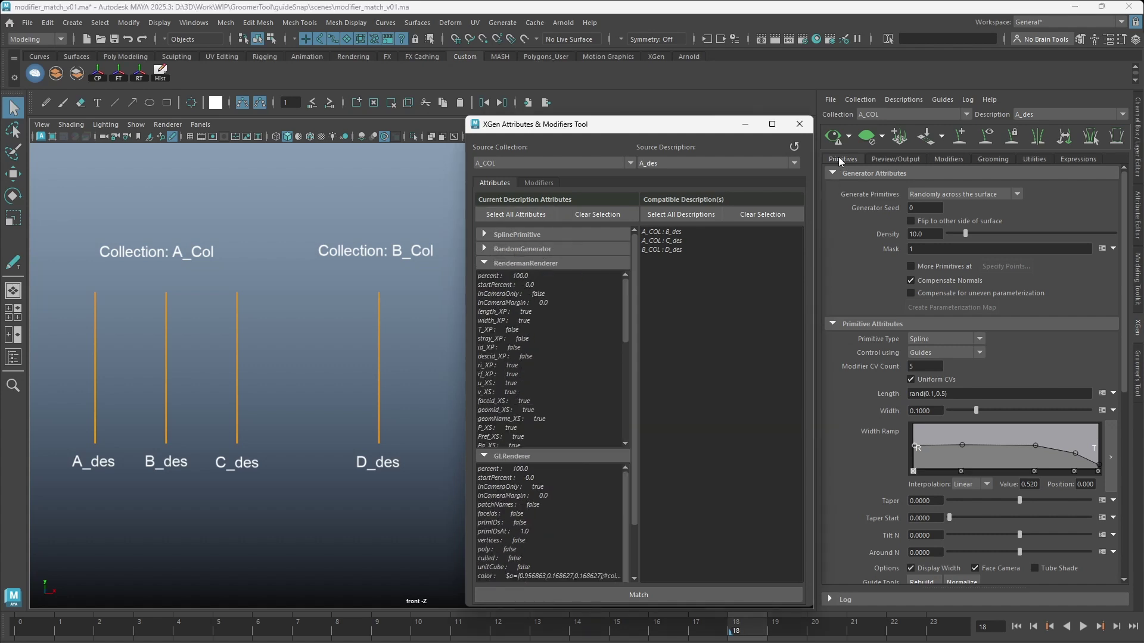
drag(1125, 184, 1126, 372)
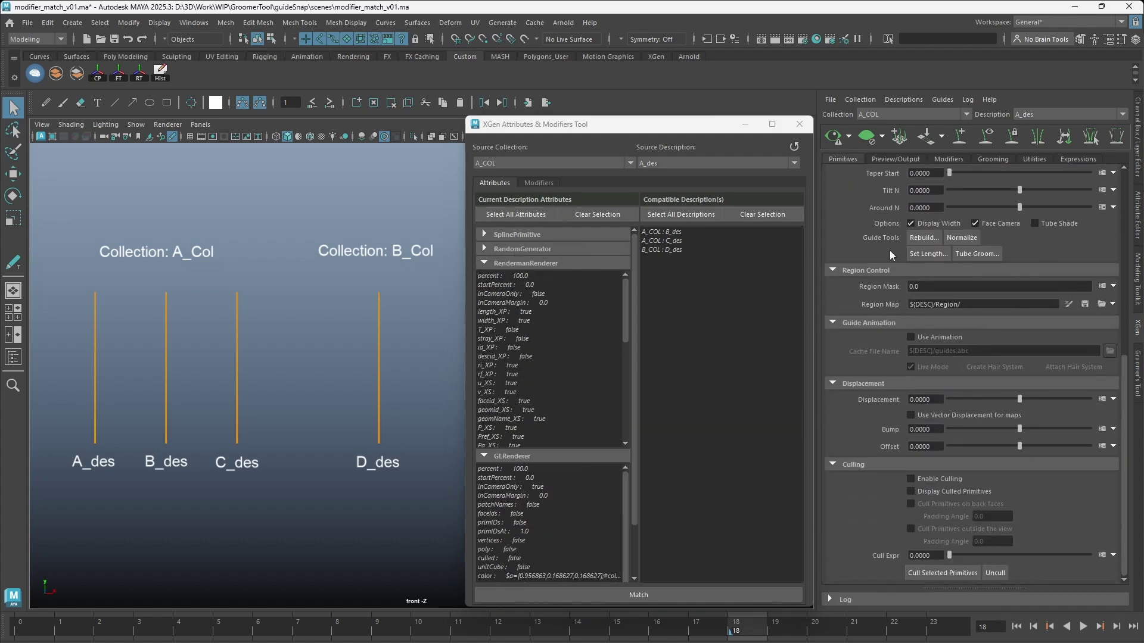
click(506, 233)
click(507, 233)
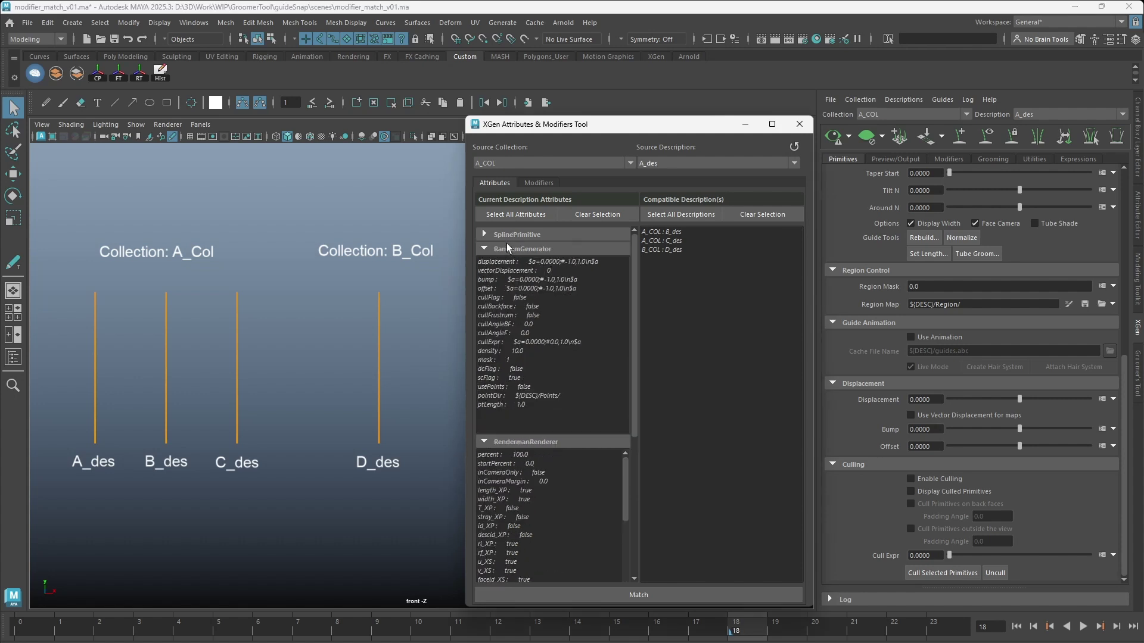
click(510, 248)
click(523, 263)
click(512, 277)
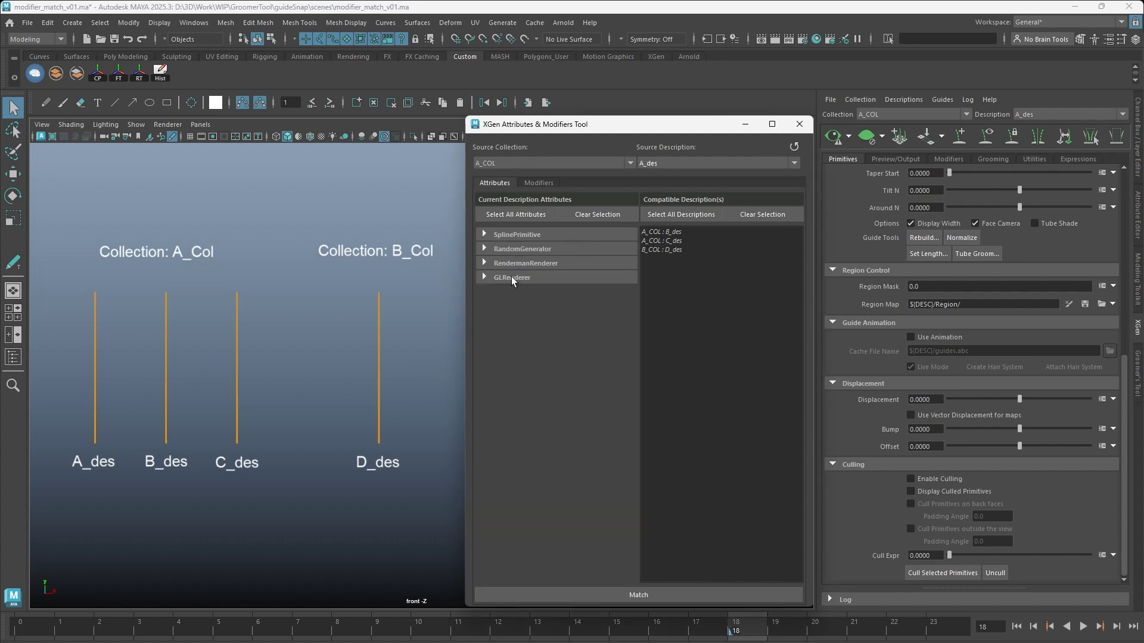
Expand the GLRenderer and RendermanRenderer attribute groups and compare them with A_des's preview and output settings
click(895, 159)
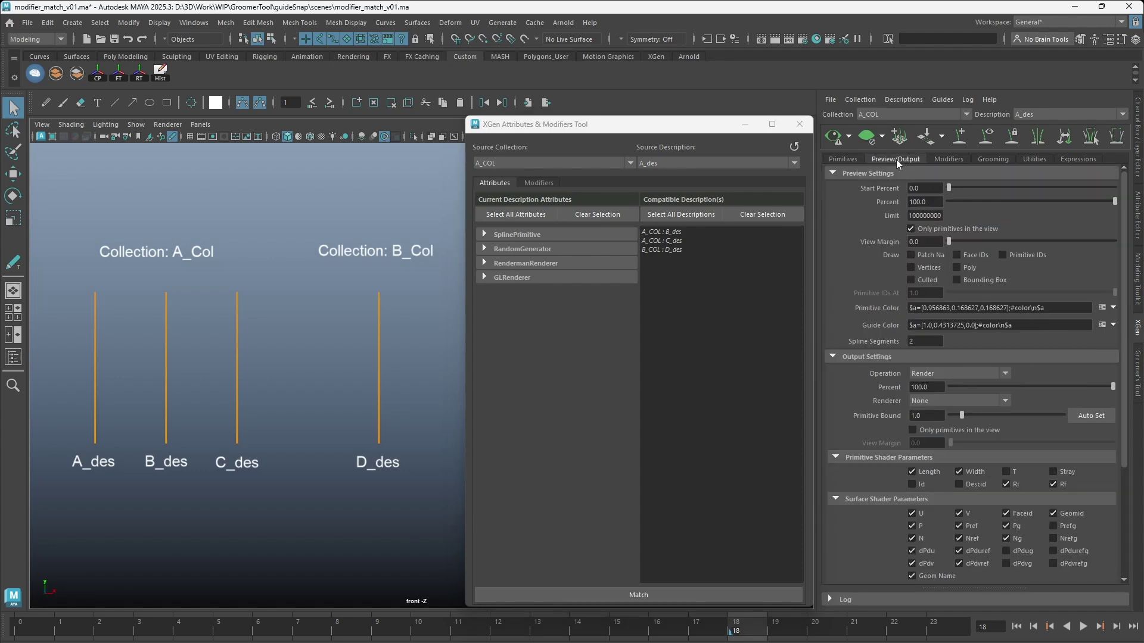
click(510, 278)
click(516, 262)
Return to A_des's primitive settings and examine the compatible descriptions, leaving none of them selected
click(844, 159)
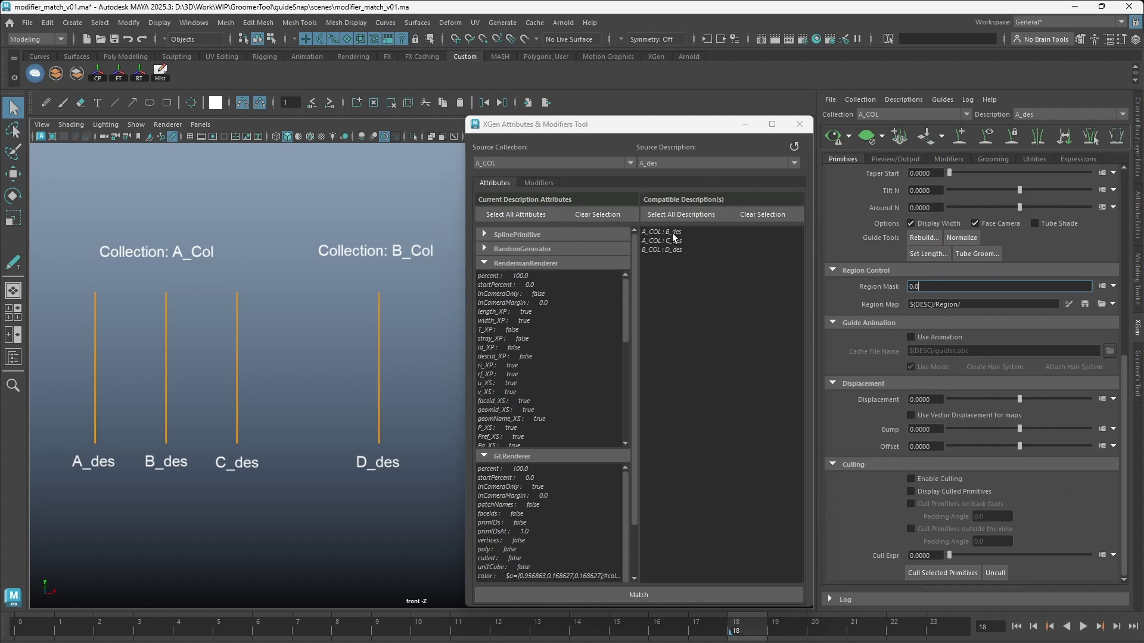
mouse_move(672, 233)
mouse_down()
mouse_move(675, 251)
mouse_move(677, 232)
mouse_up()
click(750, 213)
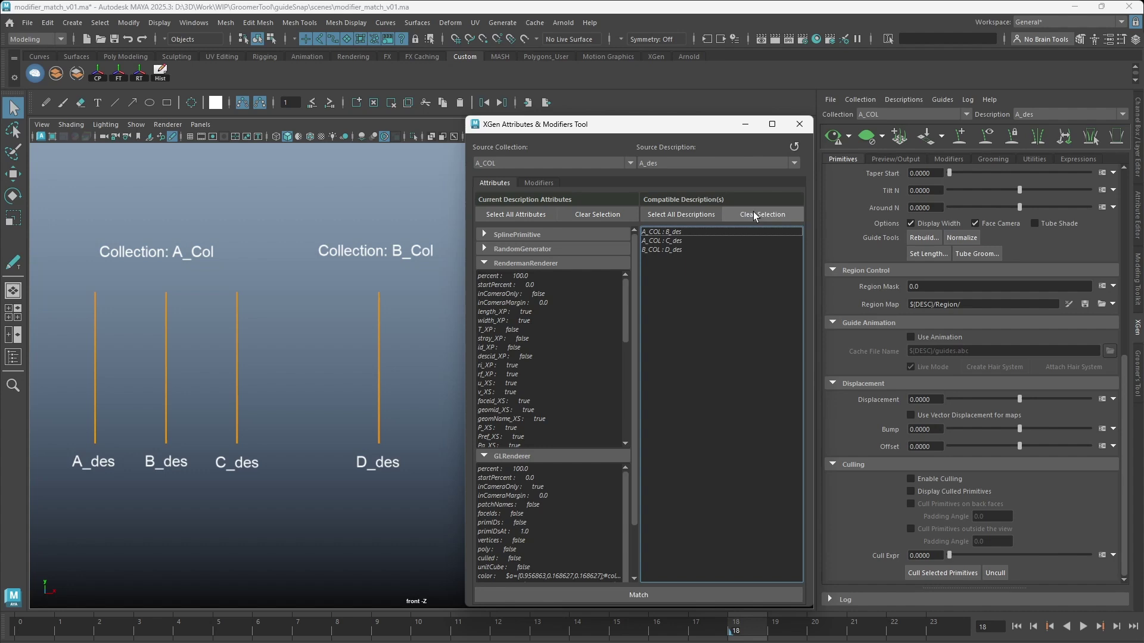
Set A_des to generate primitives in uniform rows and columns, and refresh the attribute matching tool
scroll(832, 207, up, 6)
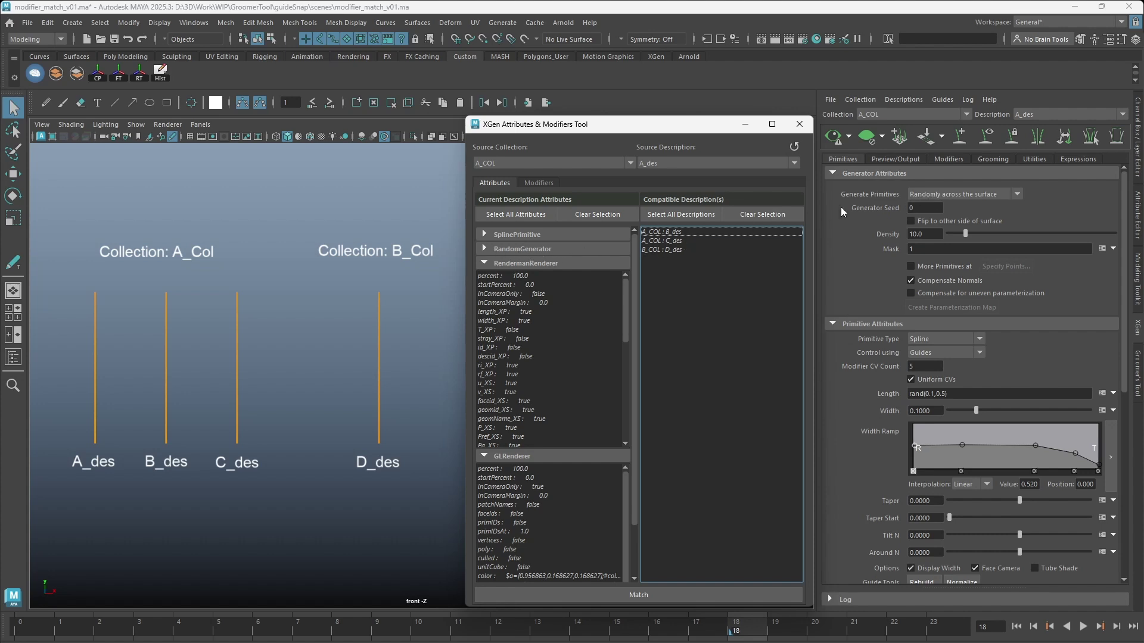
click(918, 195)
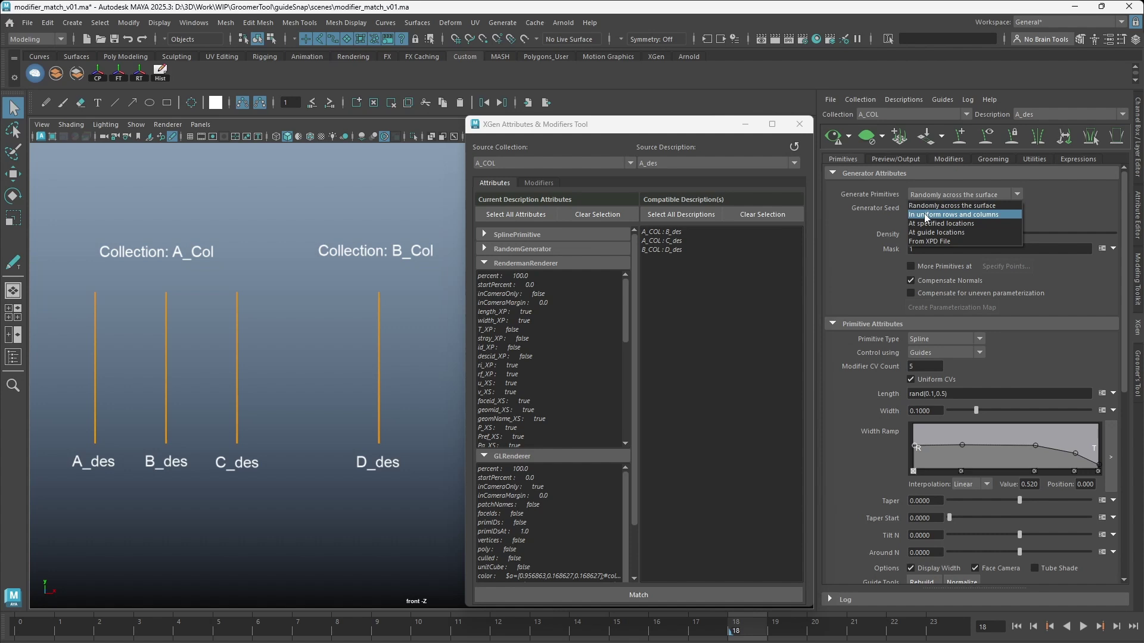
click(925, 215)
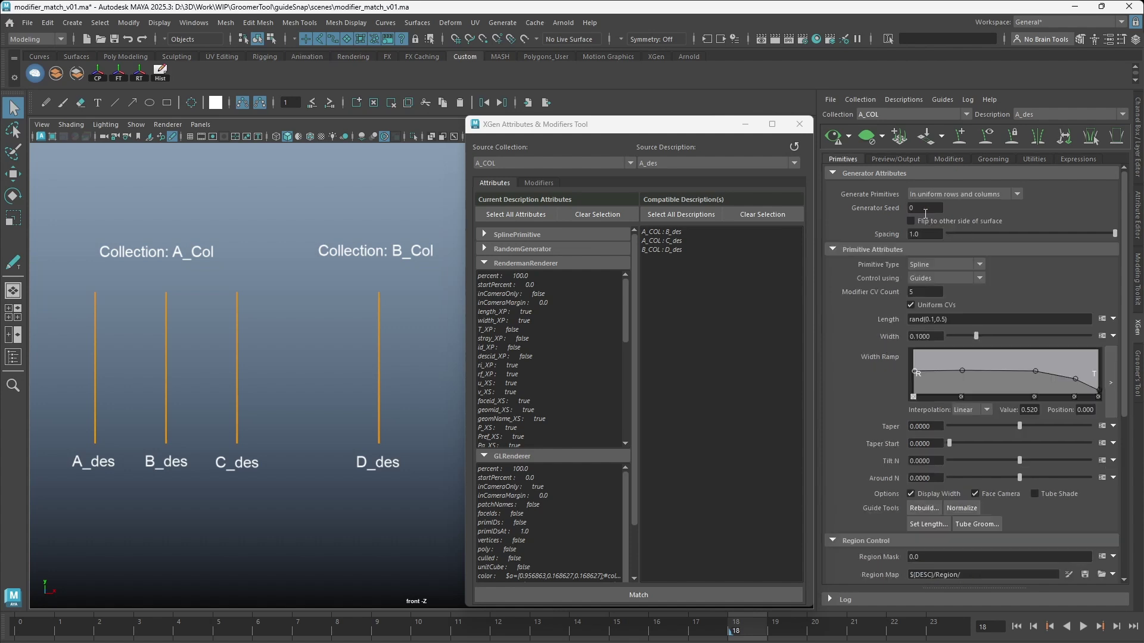
click(795, 148)
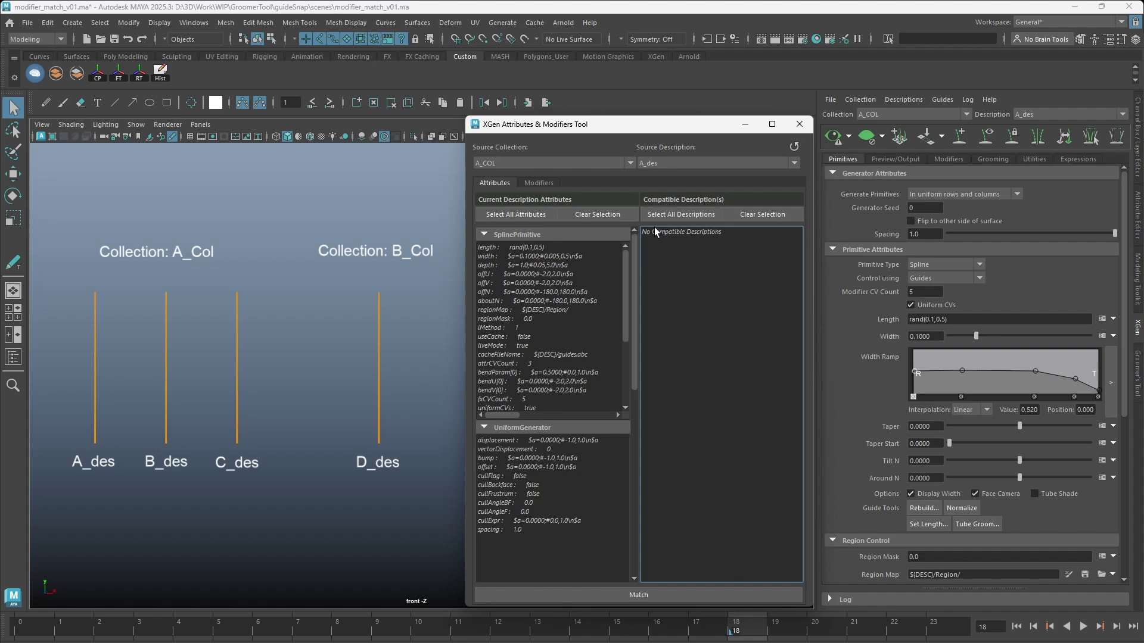
Inspect how B_des and C_des generate their primitives, and return to A_des
click(1023, 116)
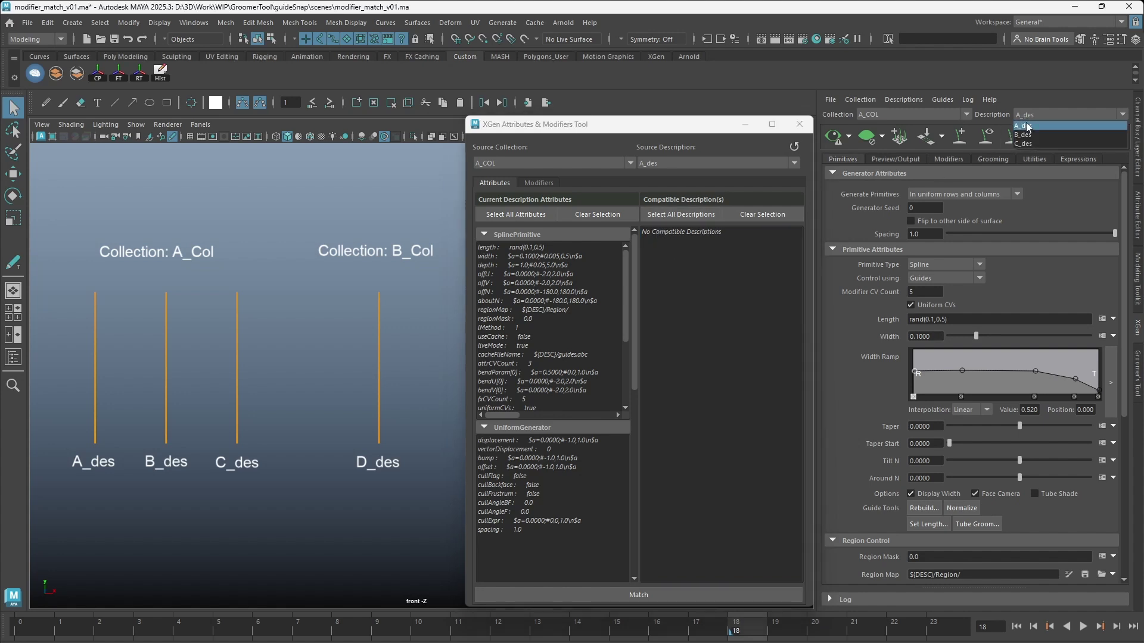
click(1026, 137)
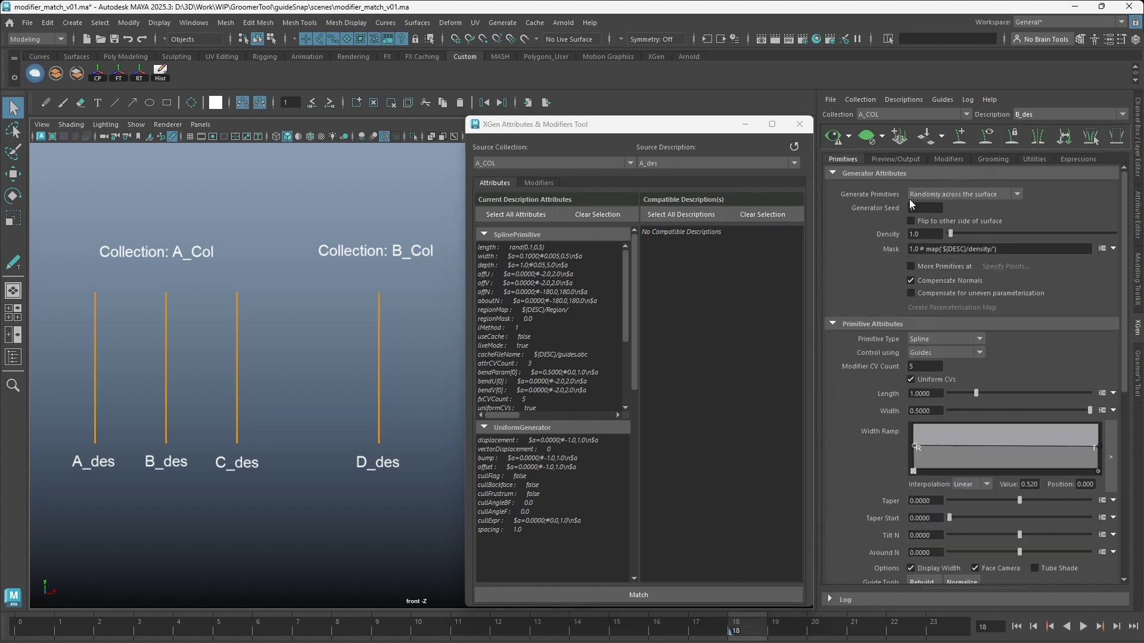
click(1019, 114)
click(1024, 127)
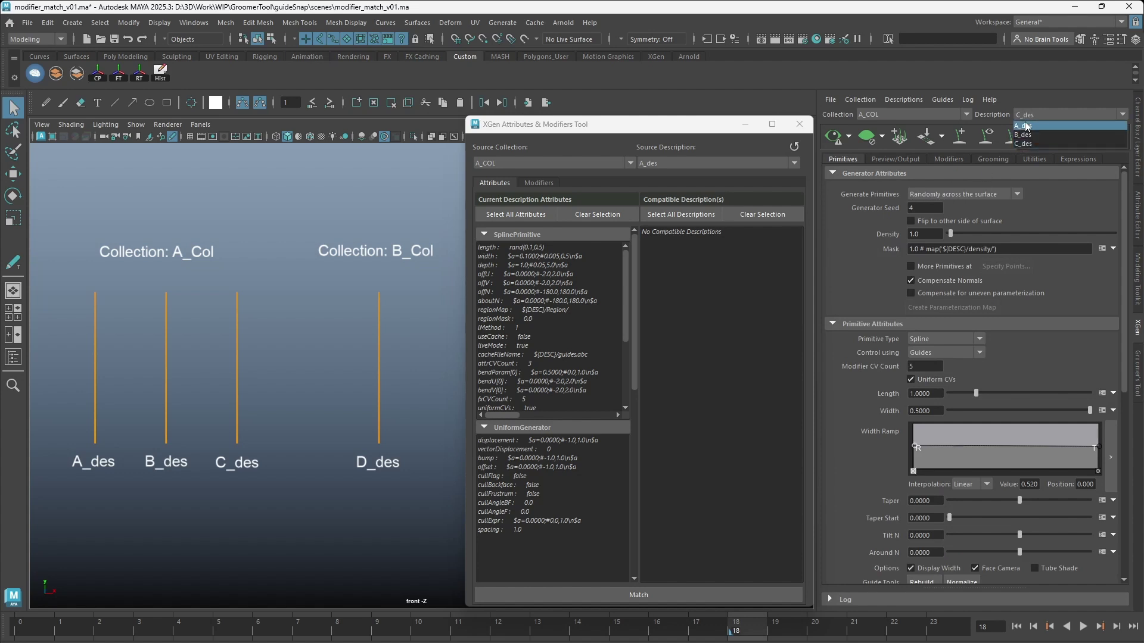
Set A_des back to generating primitives randomly across the surface, and refresh the attribute matching tool
click(921, 197)
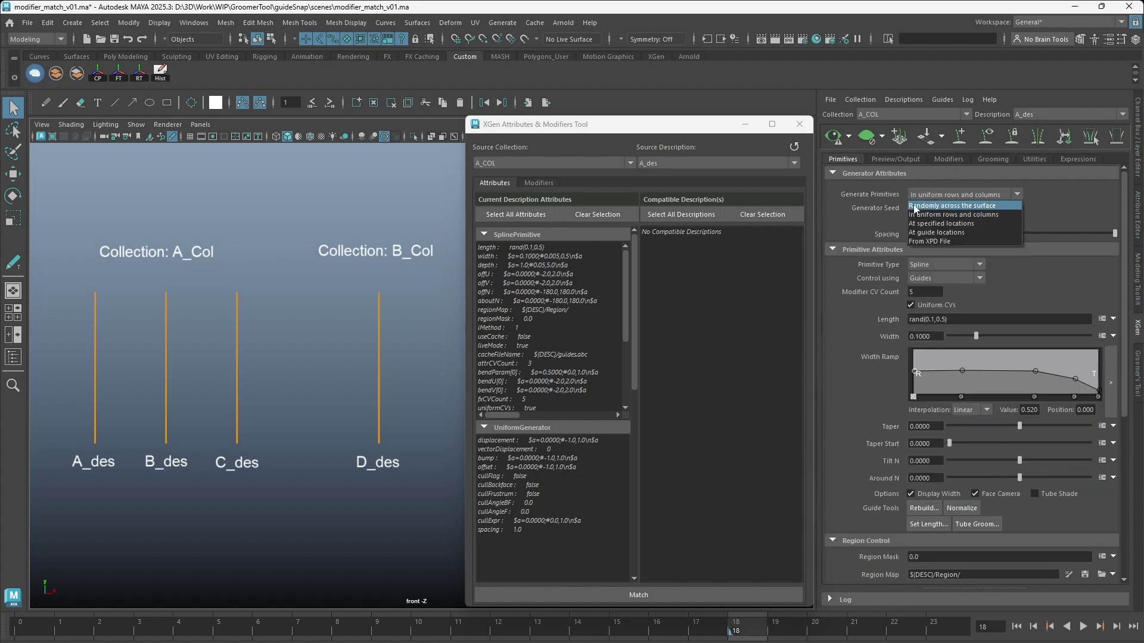
click(927, 204)
click(795, 147)
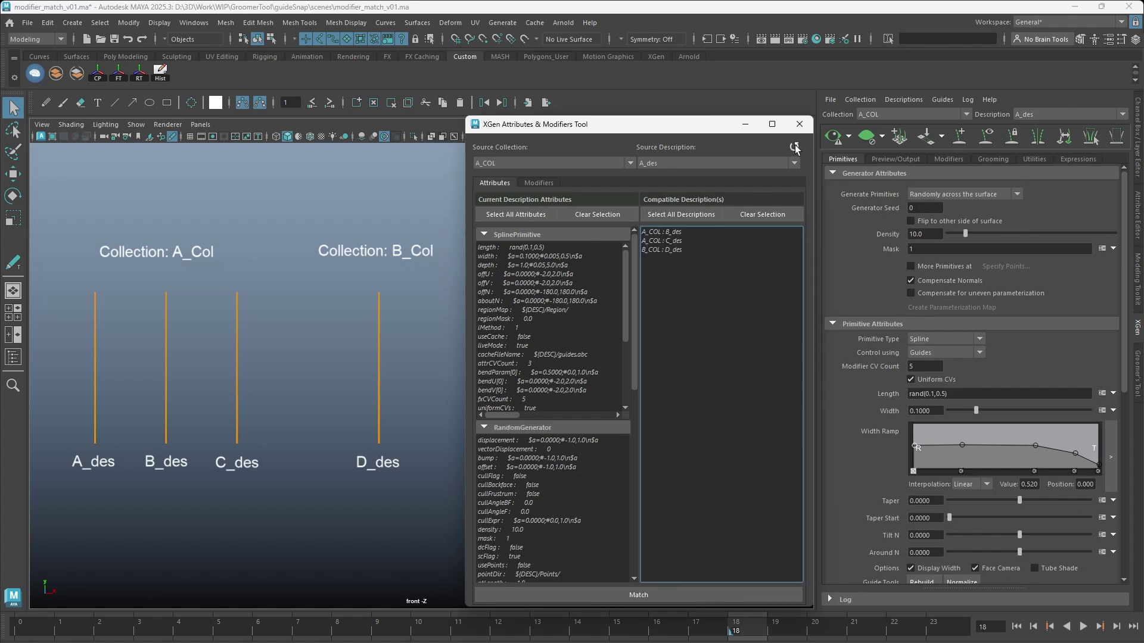
Change A_des's primitive type to Card and refresh the list of compatible descriptions
click(915, 338)
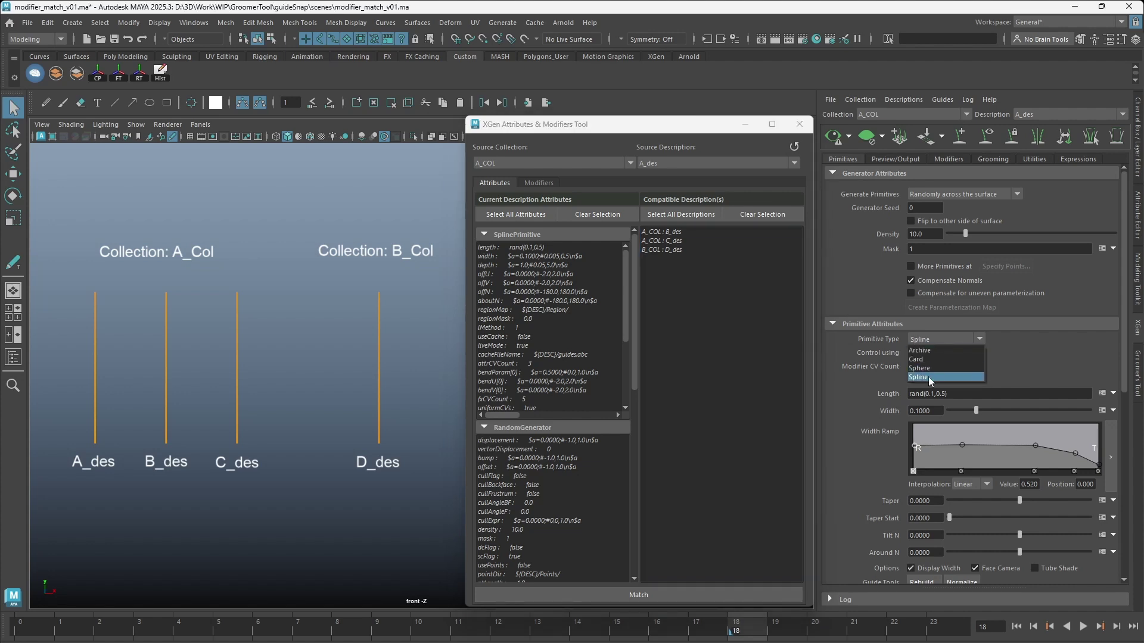
click(930, 377)
click(917, 338)
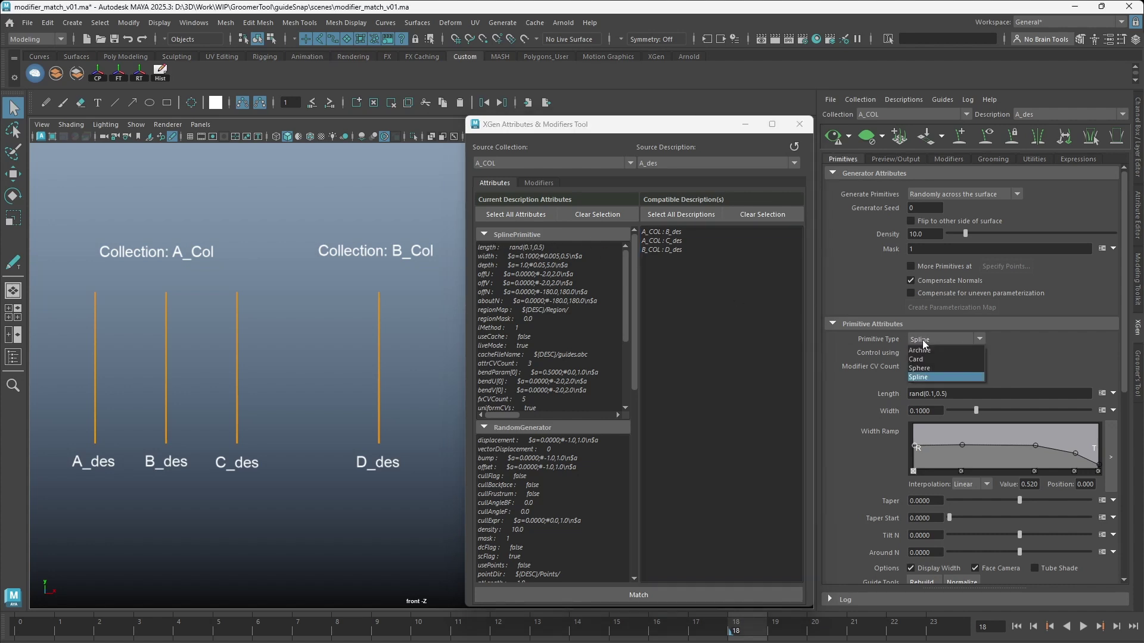
click(924, 360)
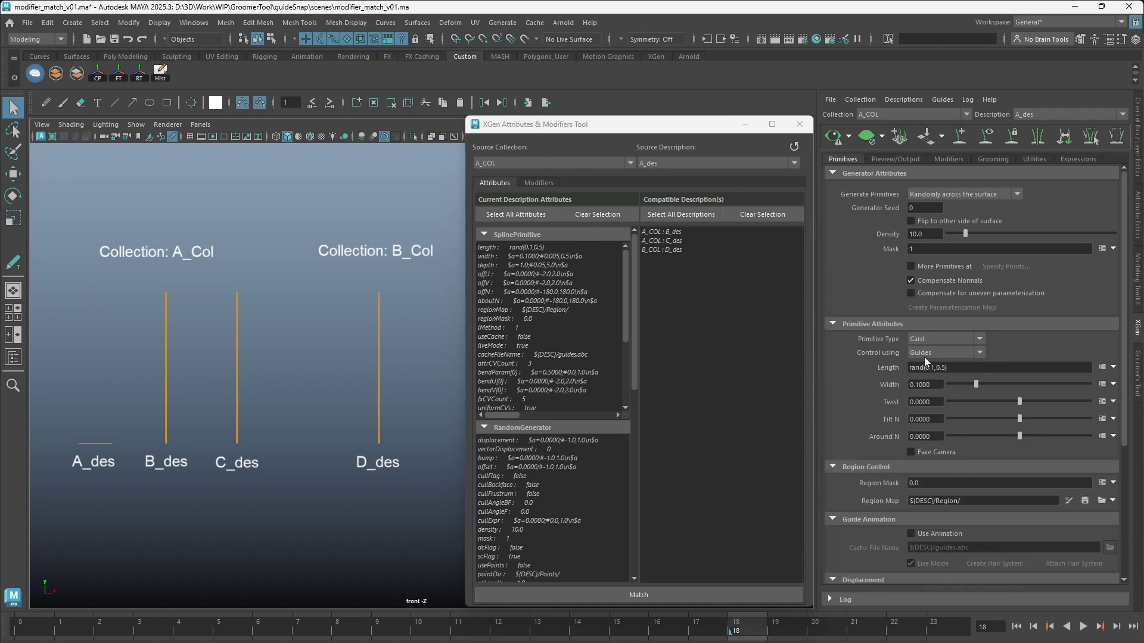
click(793, 146)
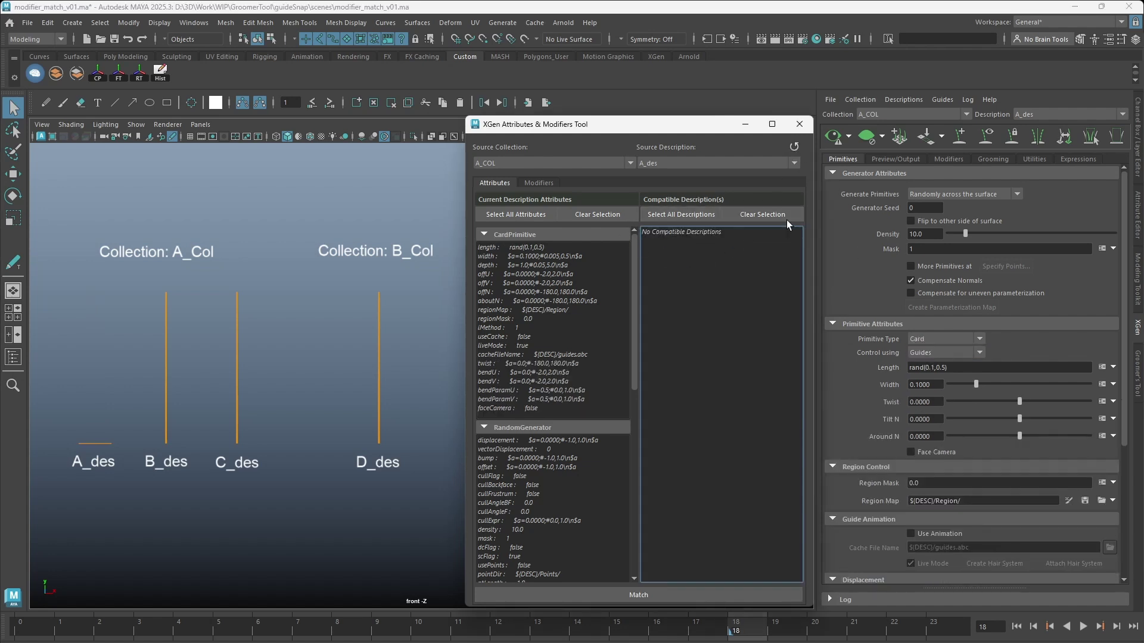
Check the other descriptions' primitive type, restore A_des to Spline, and refresh the attribute matching tool
click(1029, 117)
click(1023, 135)
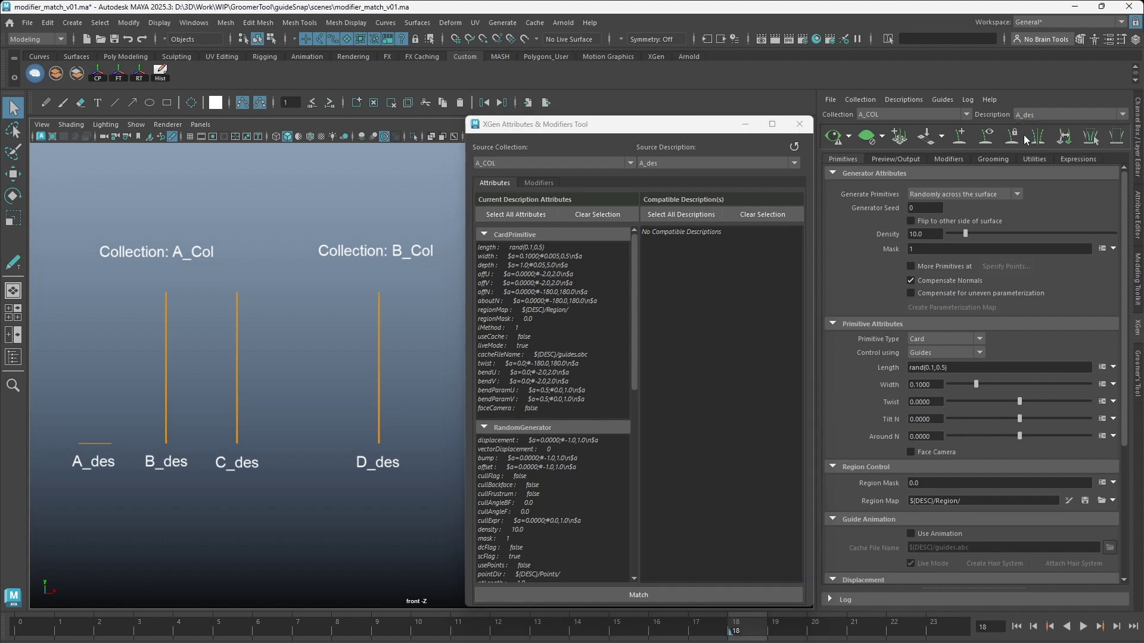
click(1035, 114)
click(1023, 125)
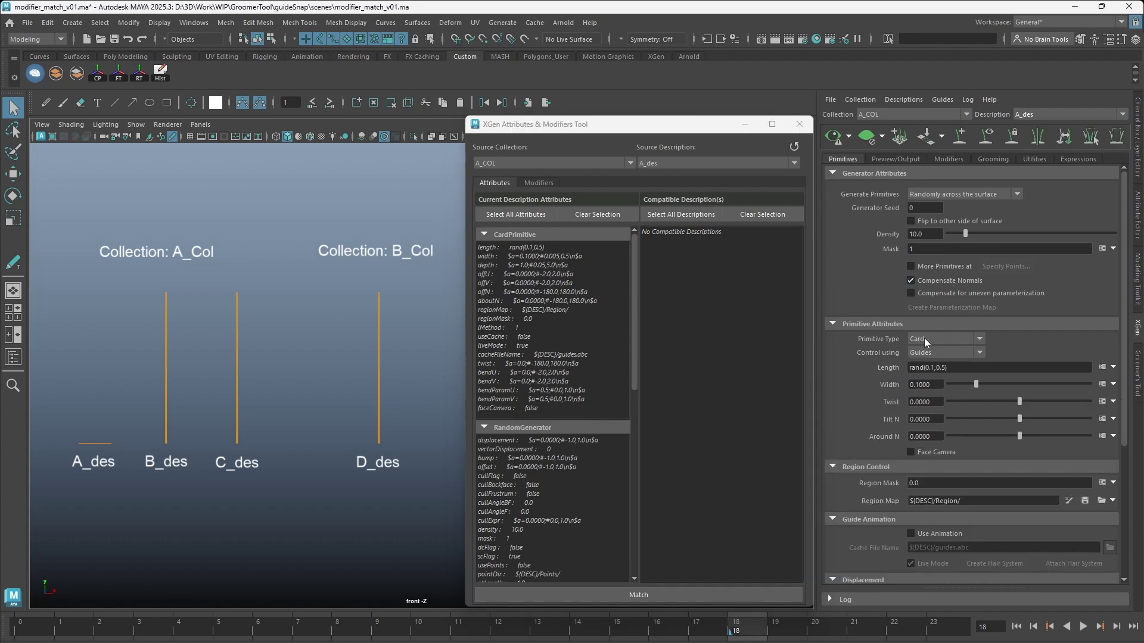
click(796, 148)
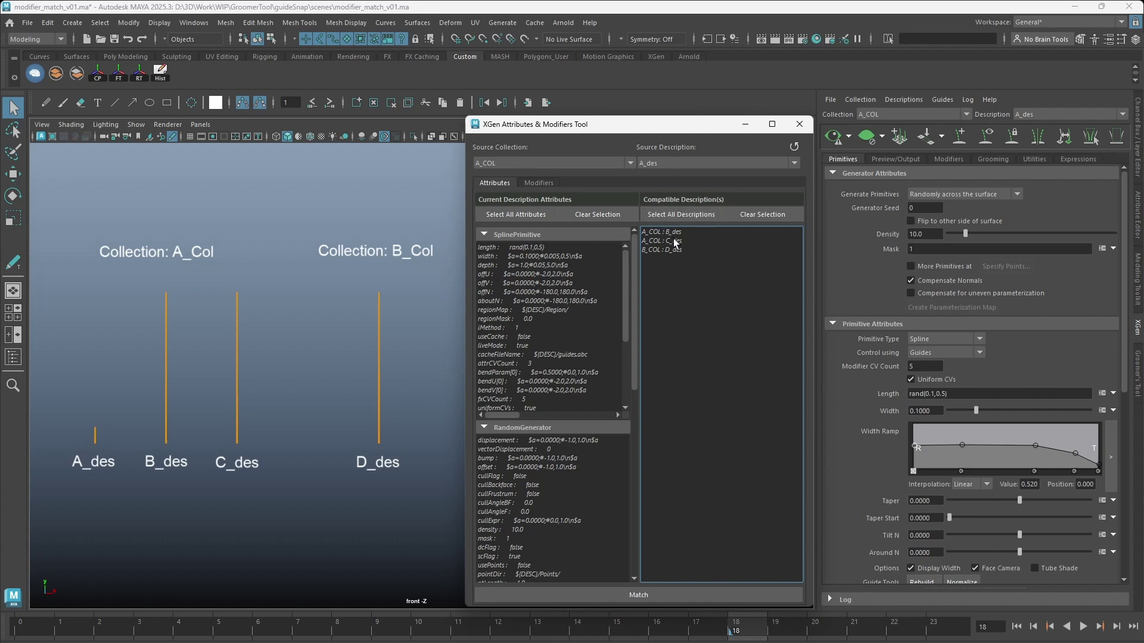
Examine A_des's generator type, primitive type, length and width with the groom preview displayed
click(936, 195)
click(944, 195)
click(942, 339)
click(942, 339)
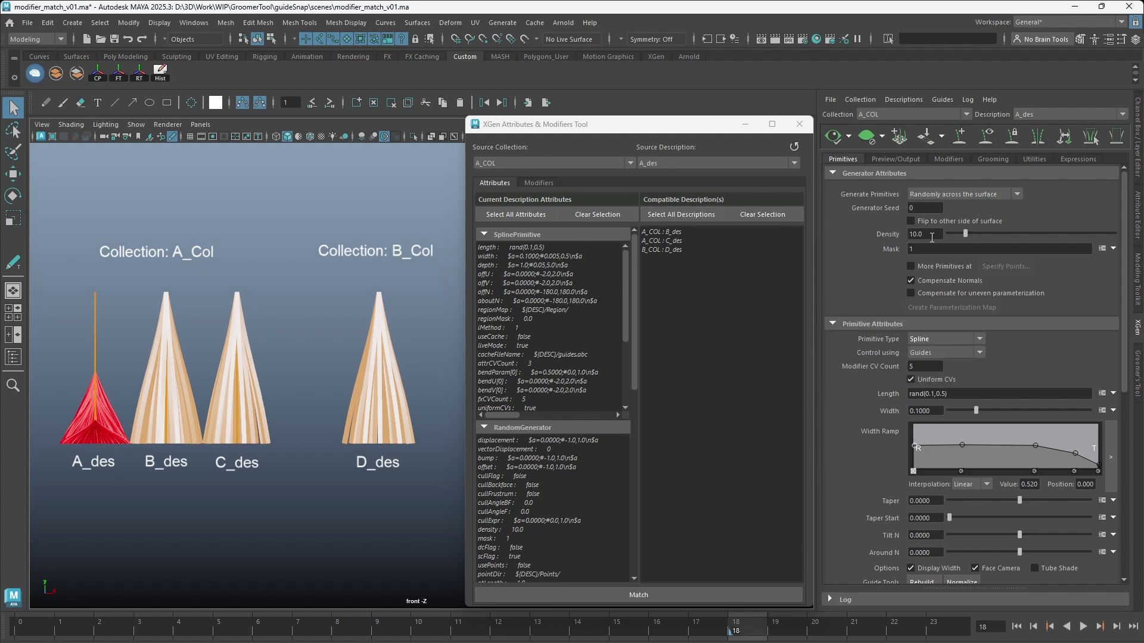
triple_click(942, 393)
triple_click(942, 410)
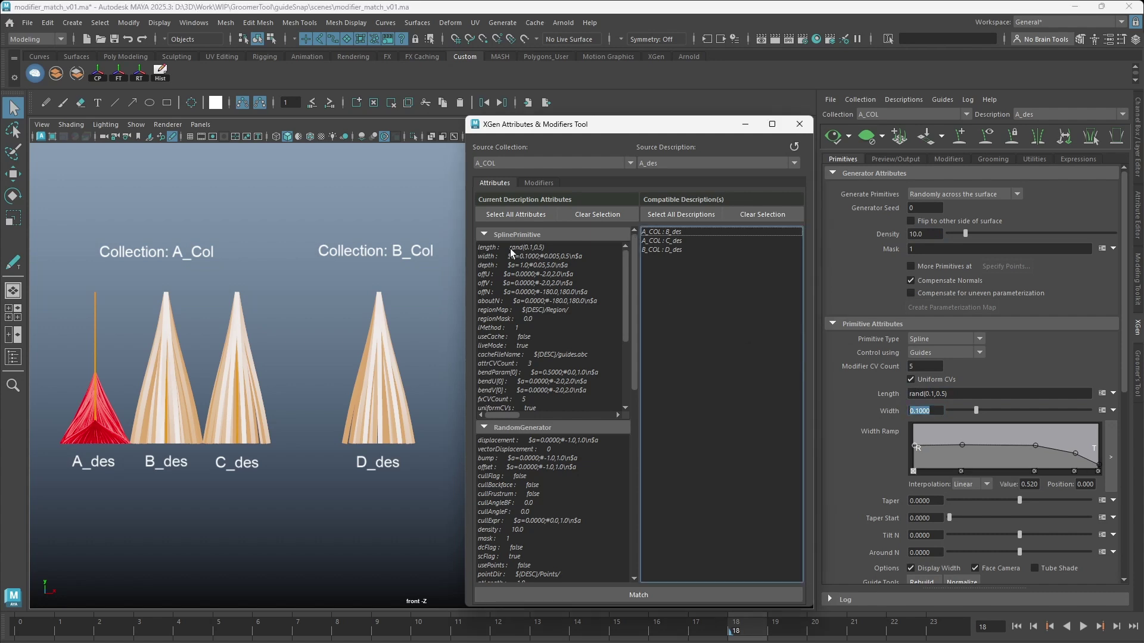
Select the length, width, widthRamp and density attributes of A_des for matching
click(487, 248)
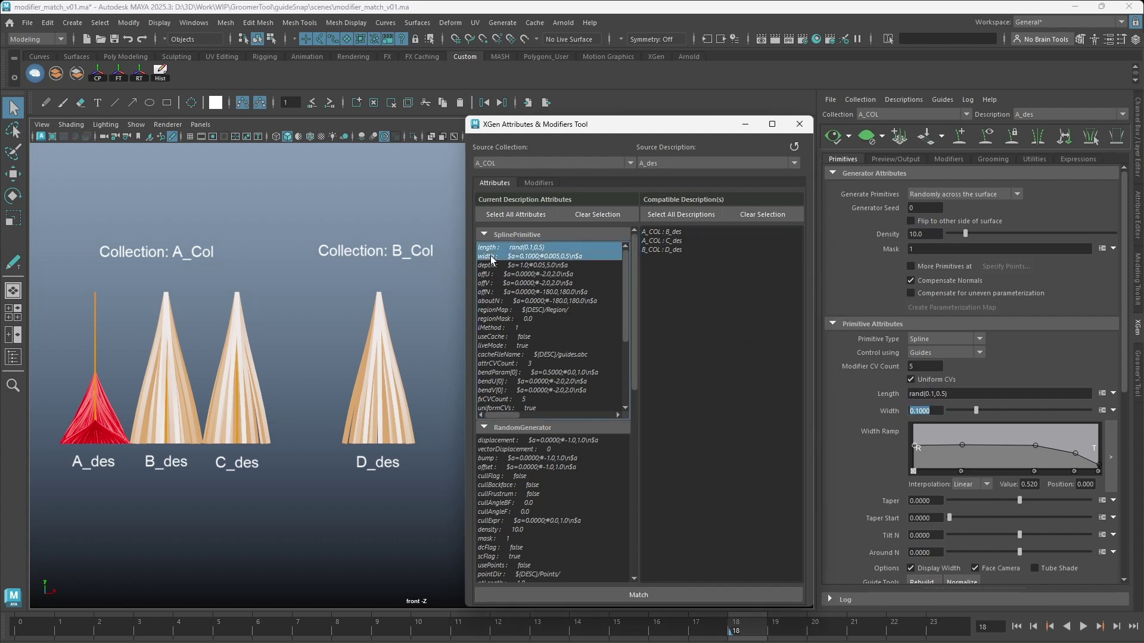
drag(628, 253, 649, 383)
click(488, 399)
click(493, 370)
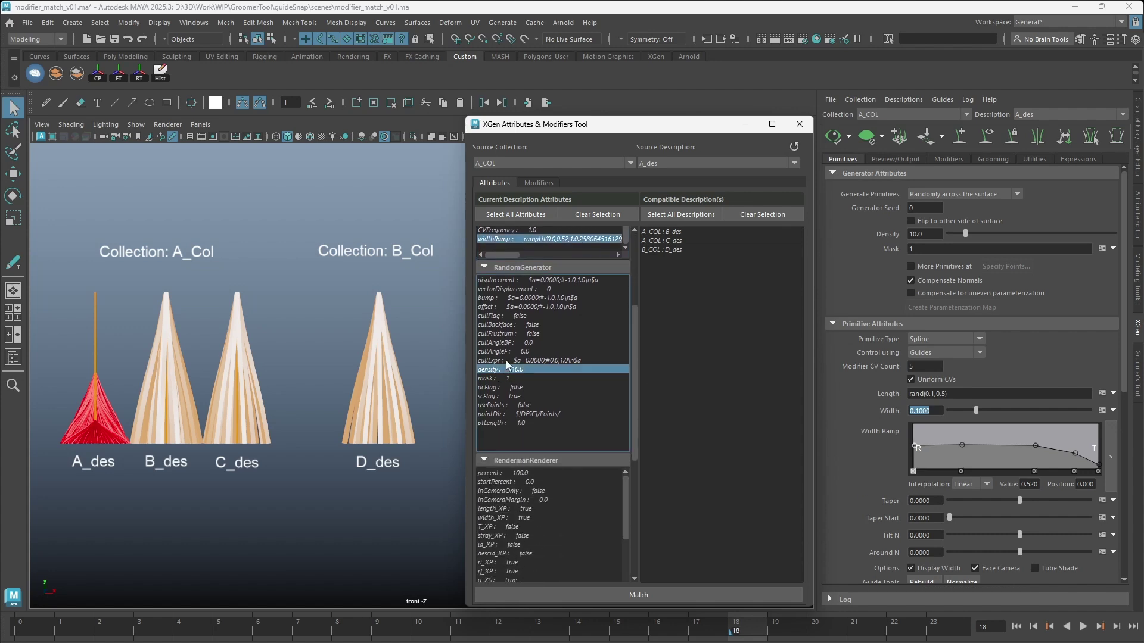
Match the selected attributes to B_des and C_des in A_COL, and update the XGen preview
click(676, 233)
ctrl+click(673, 241)
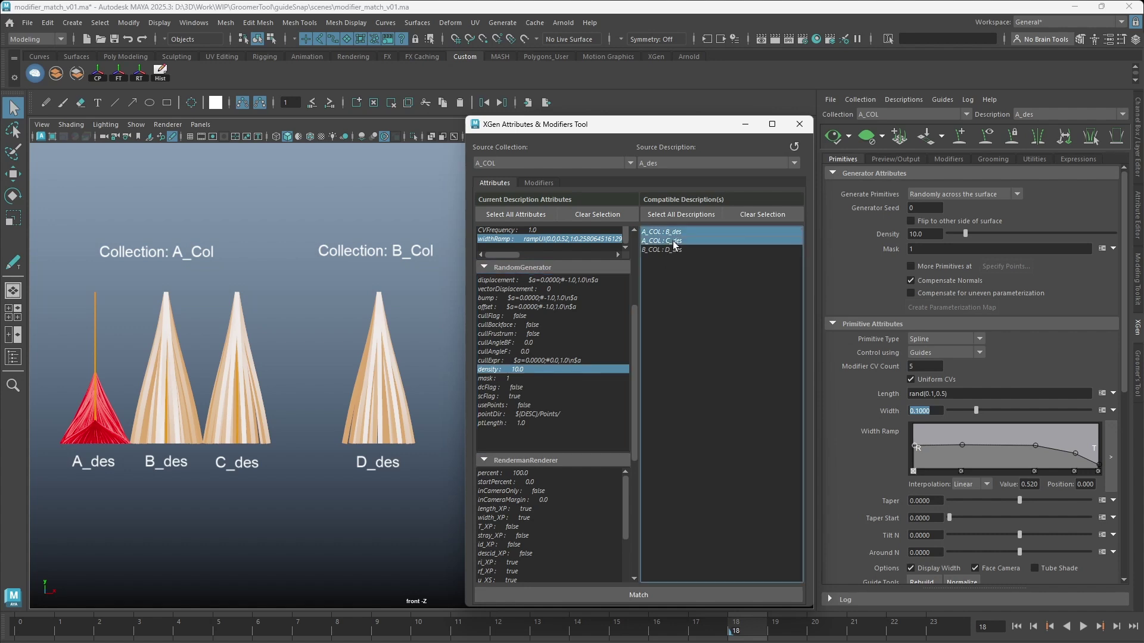
click(631, 595)
click(834, 141)
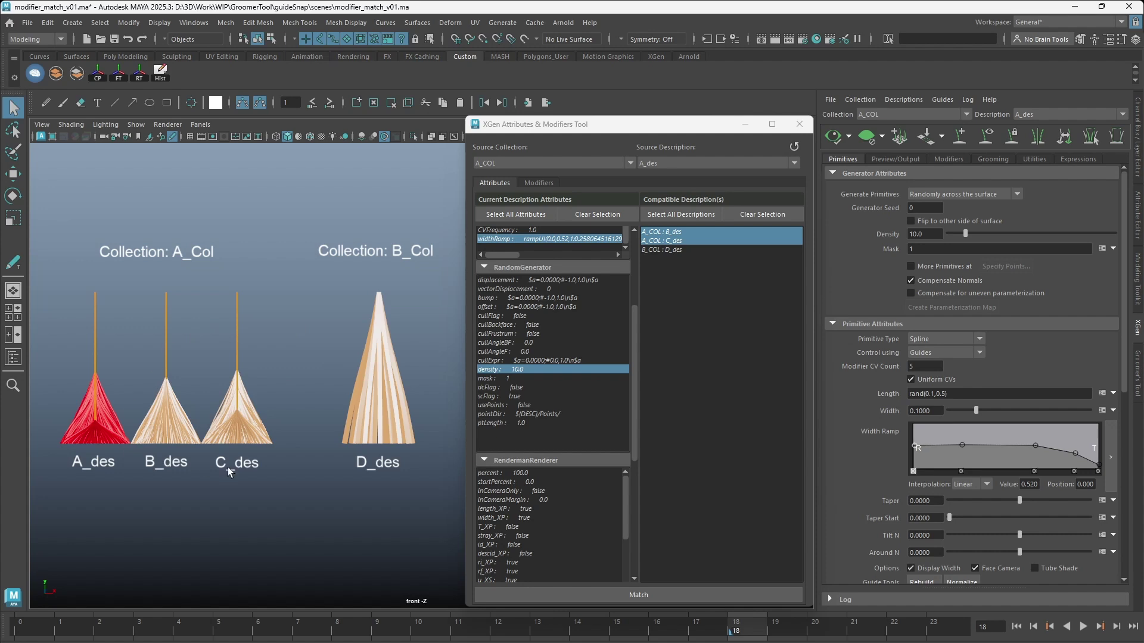
Switch the XGen settings to B_des and check its length expression against the source description
click(1022, 115)
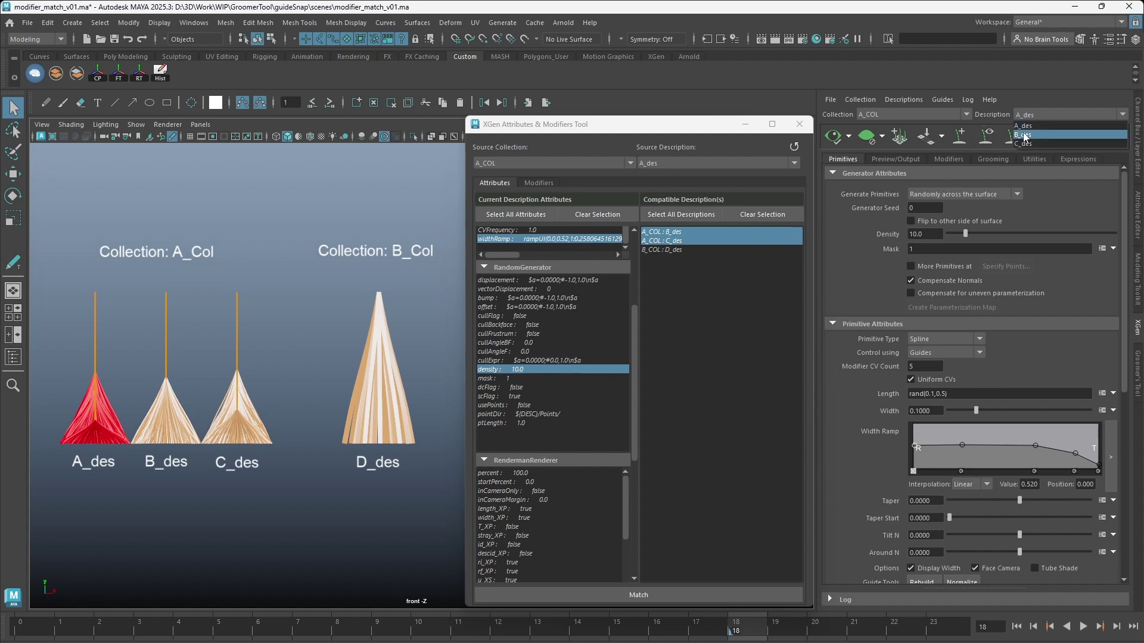
click(1037, 135)
drag(958, 393, 883, 397)
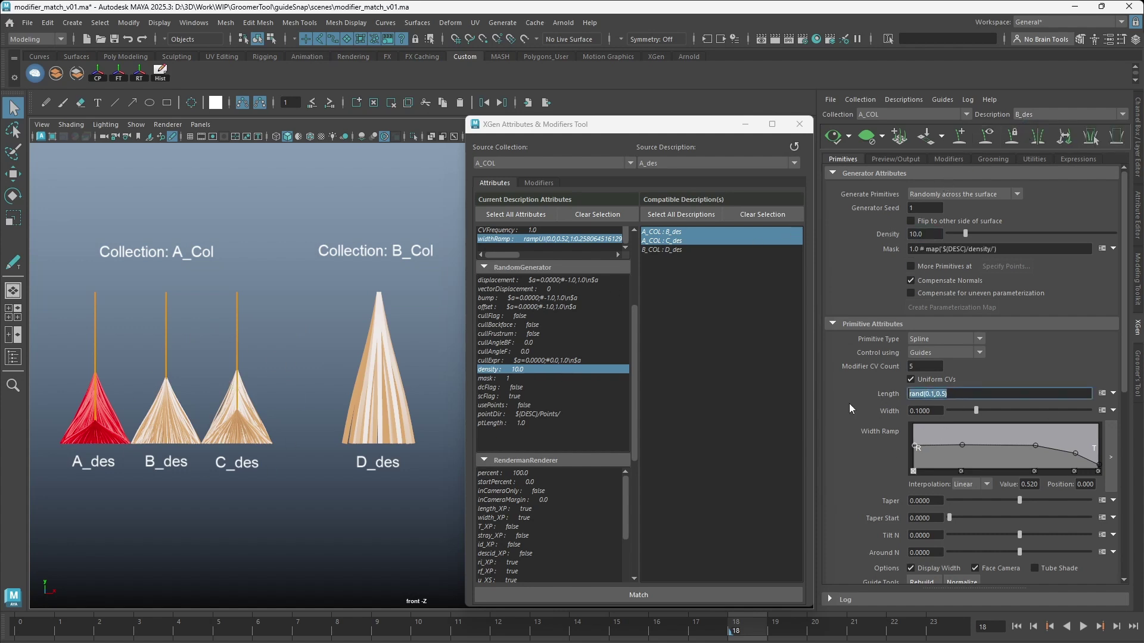
Check C_des's length expression in the XGen settings and return to A_des
click(1048, 113)
click(1037, 144)
drag(984, 394, 890, 394)
click(1049, 113)
click(1036, 125)
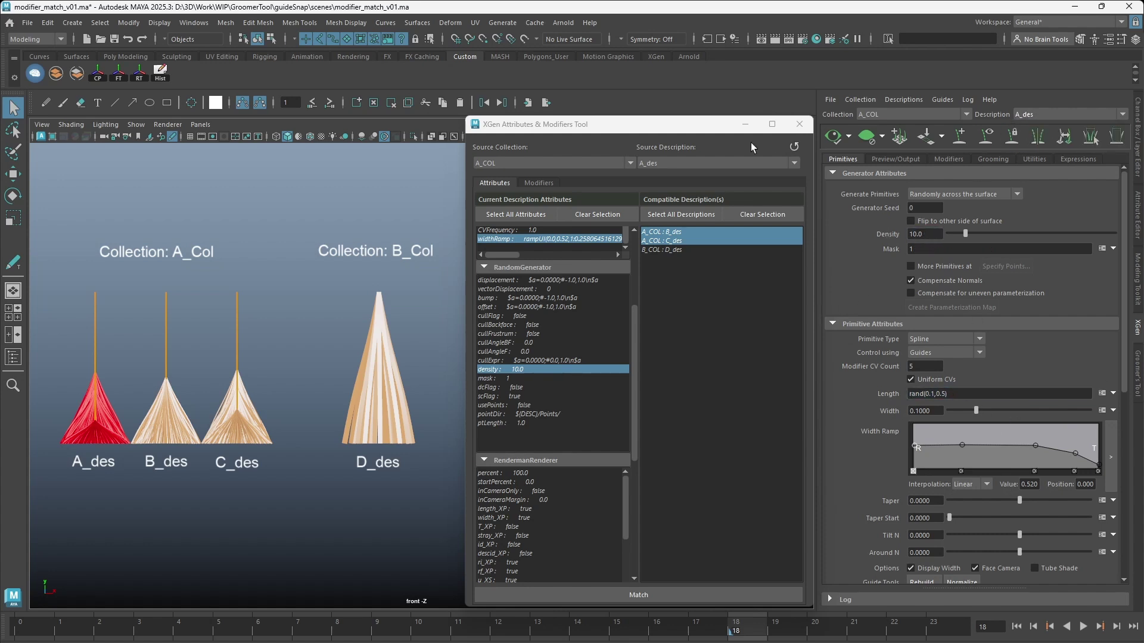
Refresh the matching tool, match all attributes of A_des to D_des in B_COL, and update the XGen preview
click(794, 147)
drag(634, 335, 638, 251)
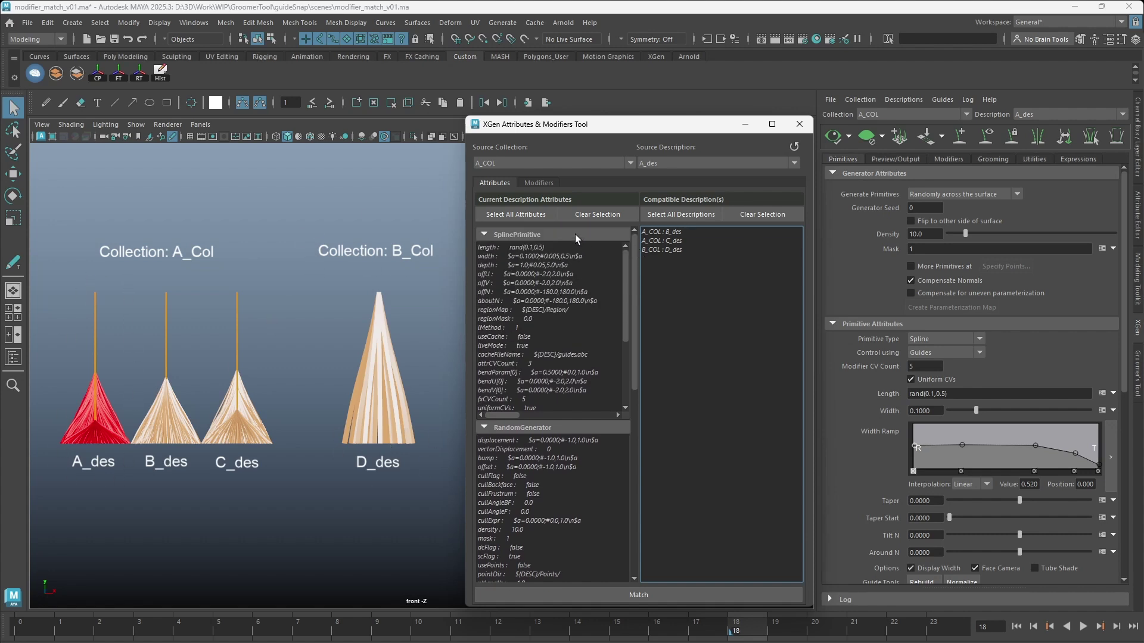
click(507, 213)
click(670, 250)
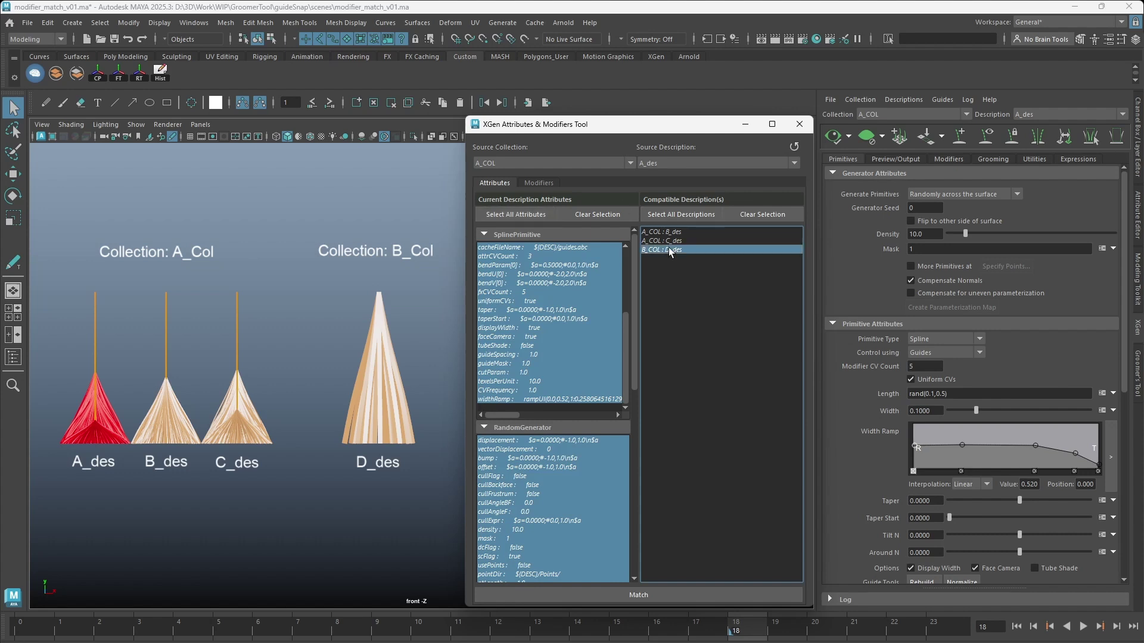
click(653, 593)
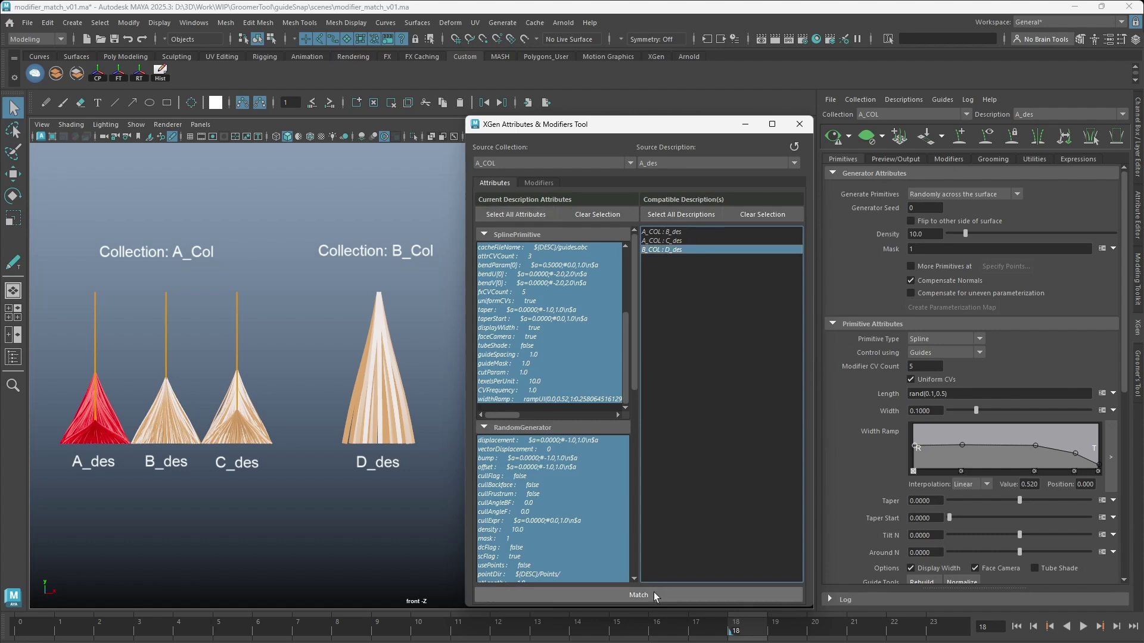
click(832, 138)
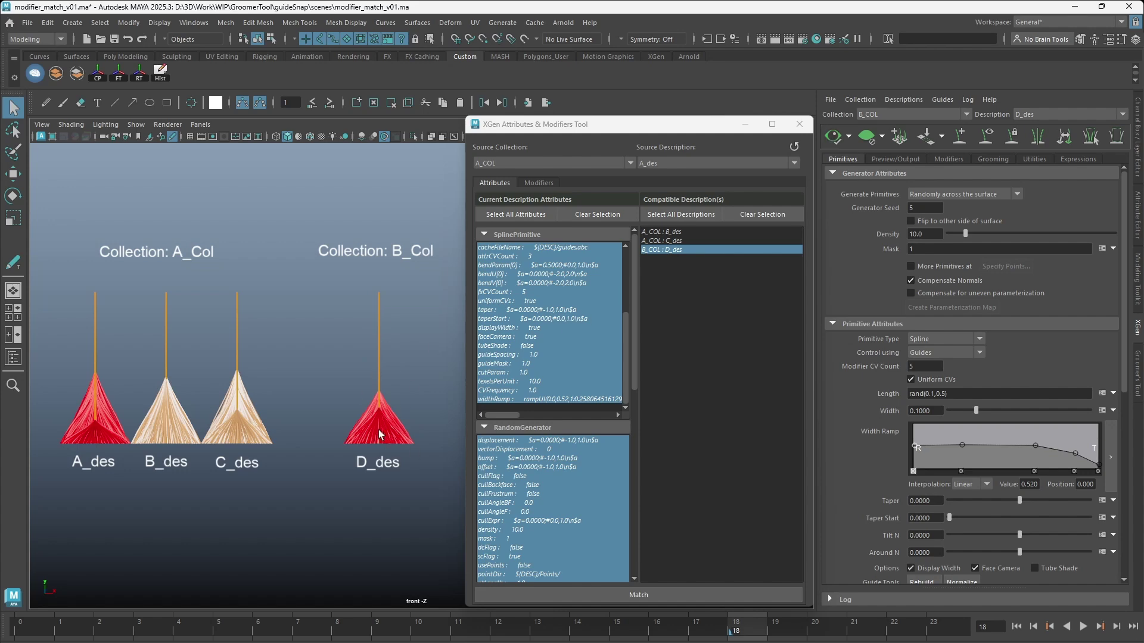
In the modifier_match_v02 scene, review which descriptions have modifiers matching A_des's Clumping1, Coil1 and Noise1
key(ctrl+alt+s)
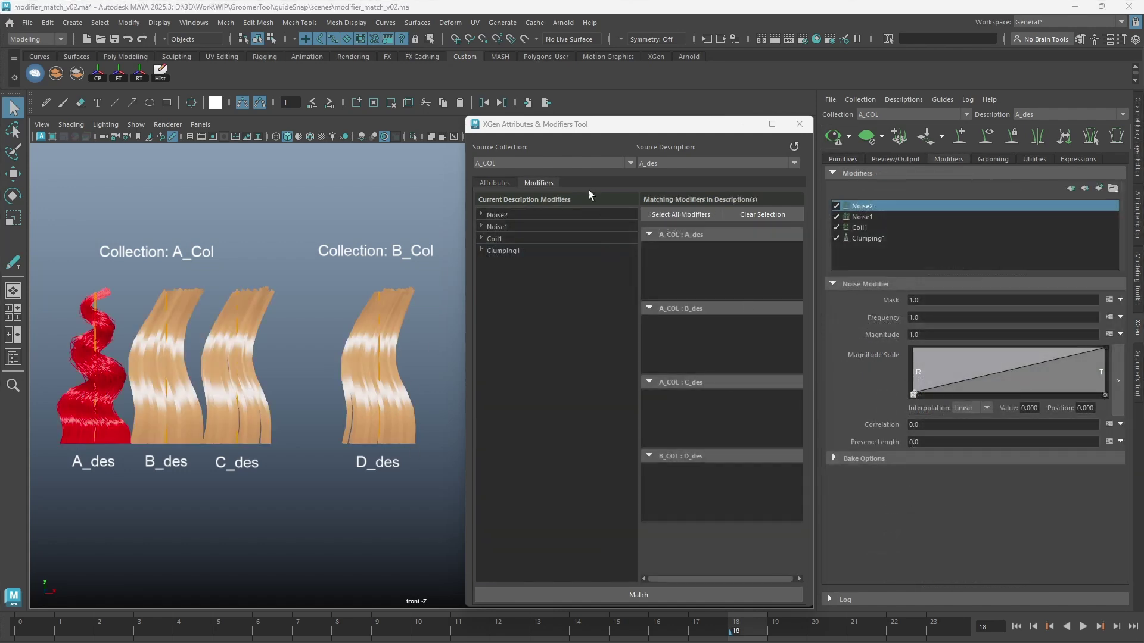
click(539, 183)
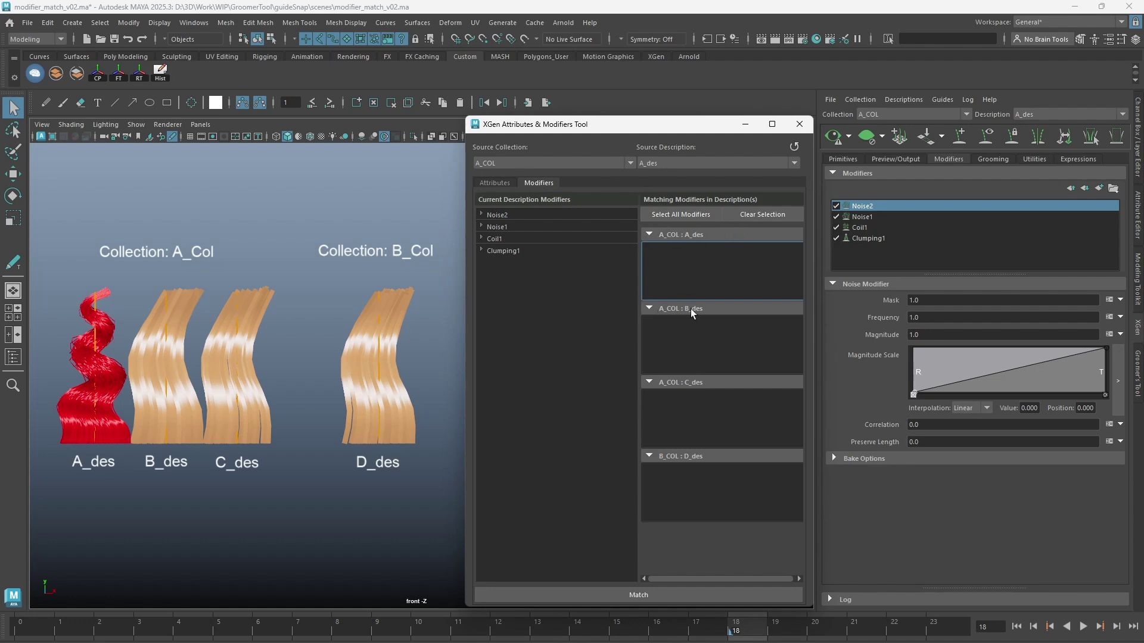
click(499, 251)
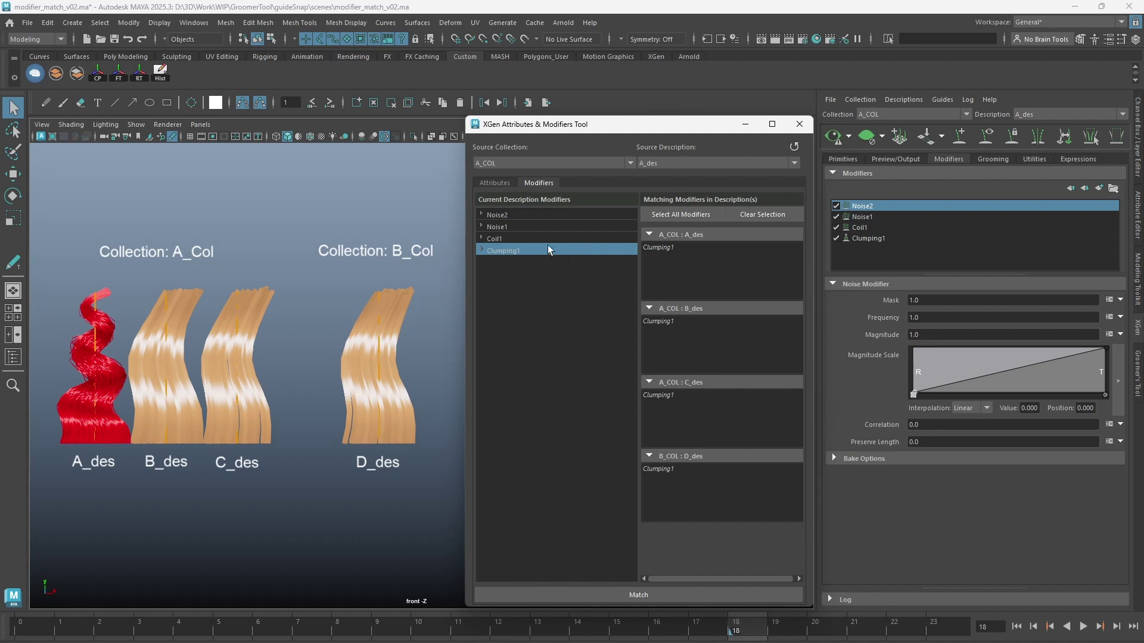
click(496, 237)
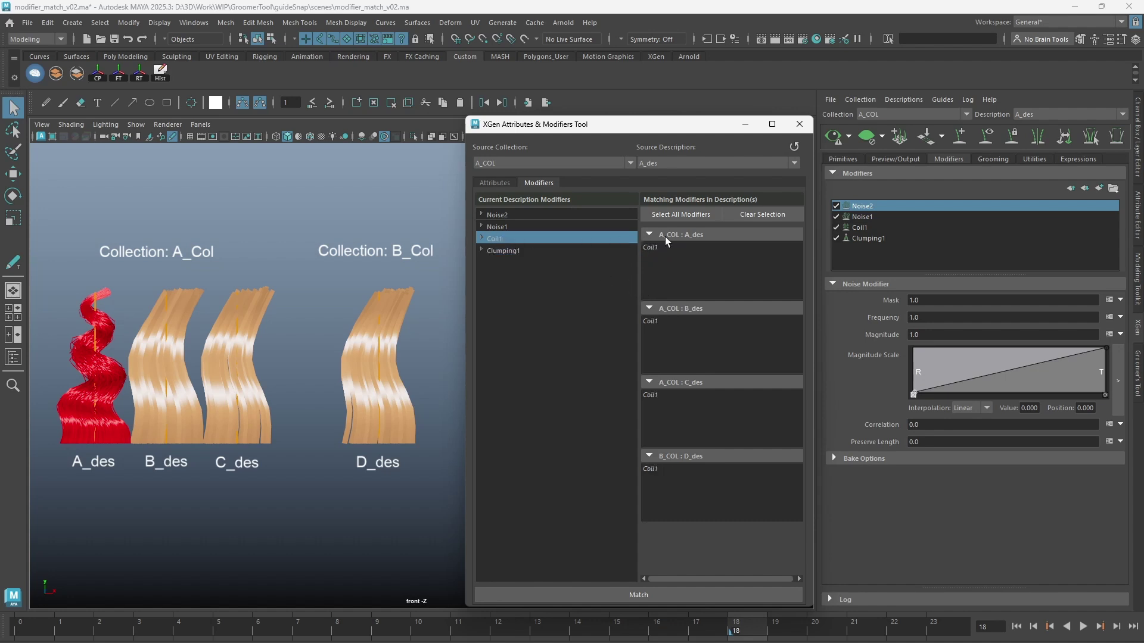
click(497, 228)
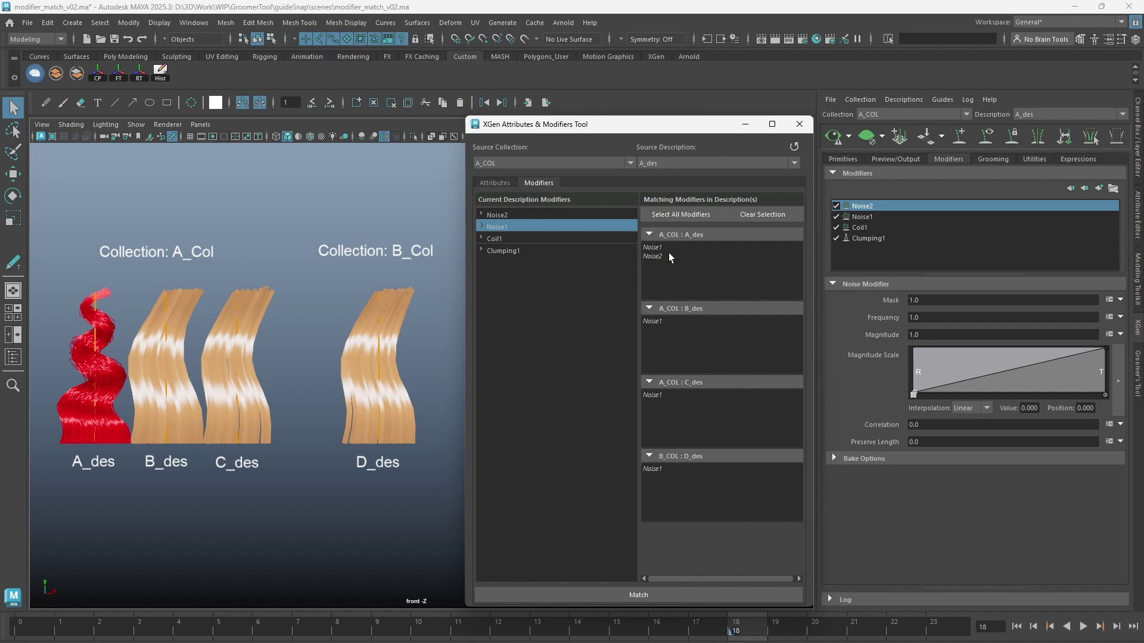
Match all Noise1 settings to Noise2 within A_des, comparing the two noise modifiers before and after
click(860, 218)
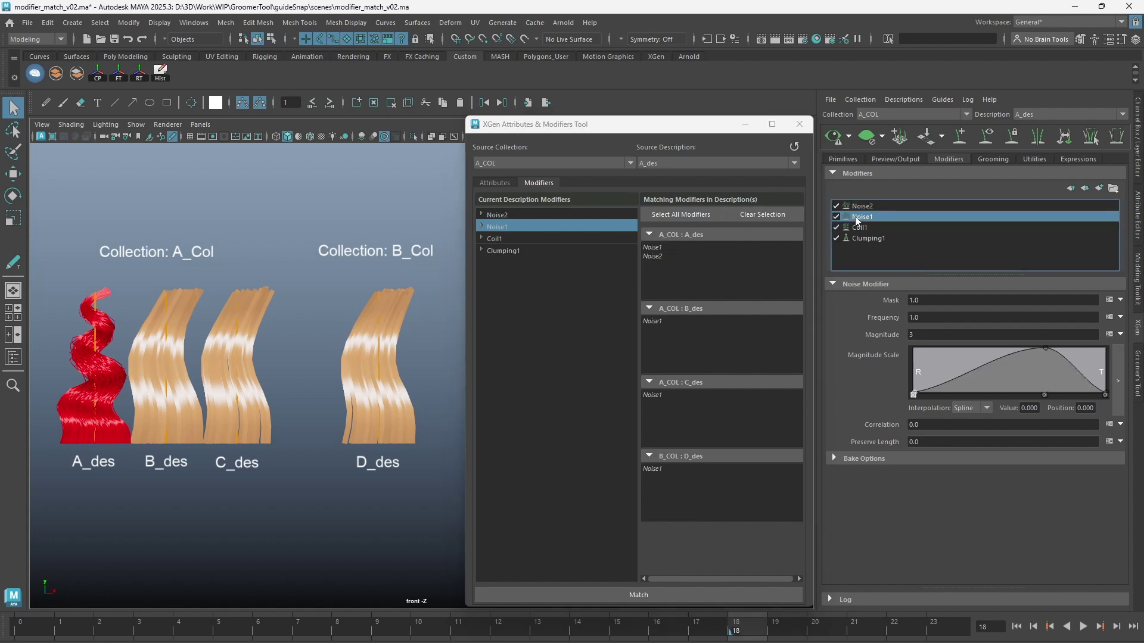
click(862, 206)
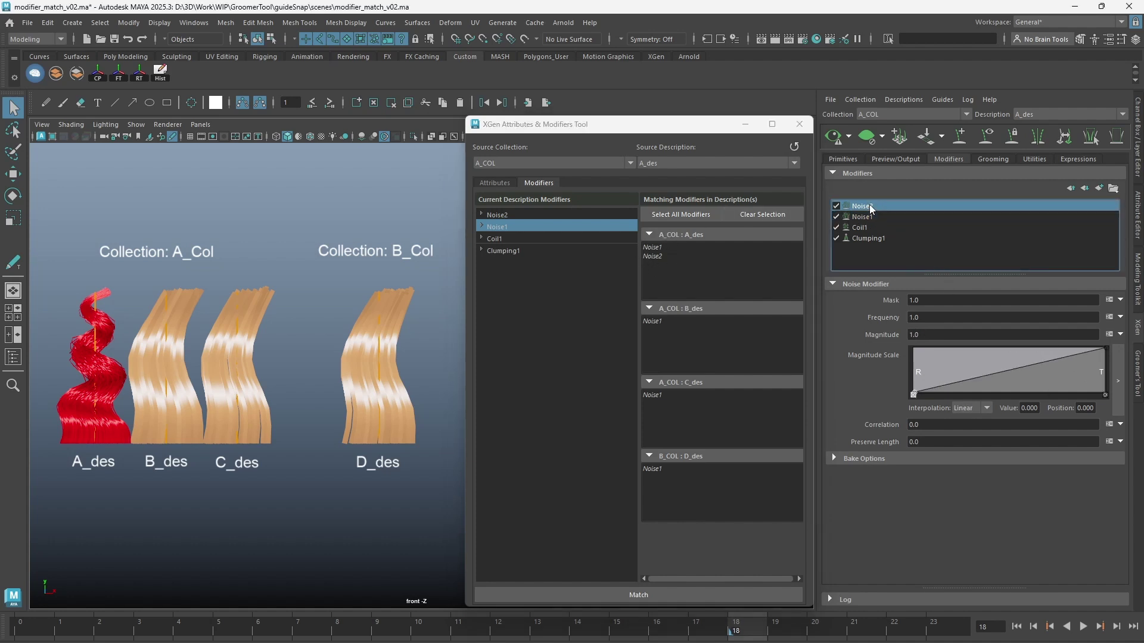
click(481, 226)
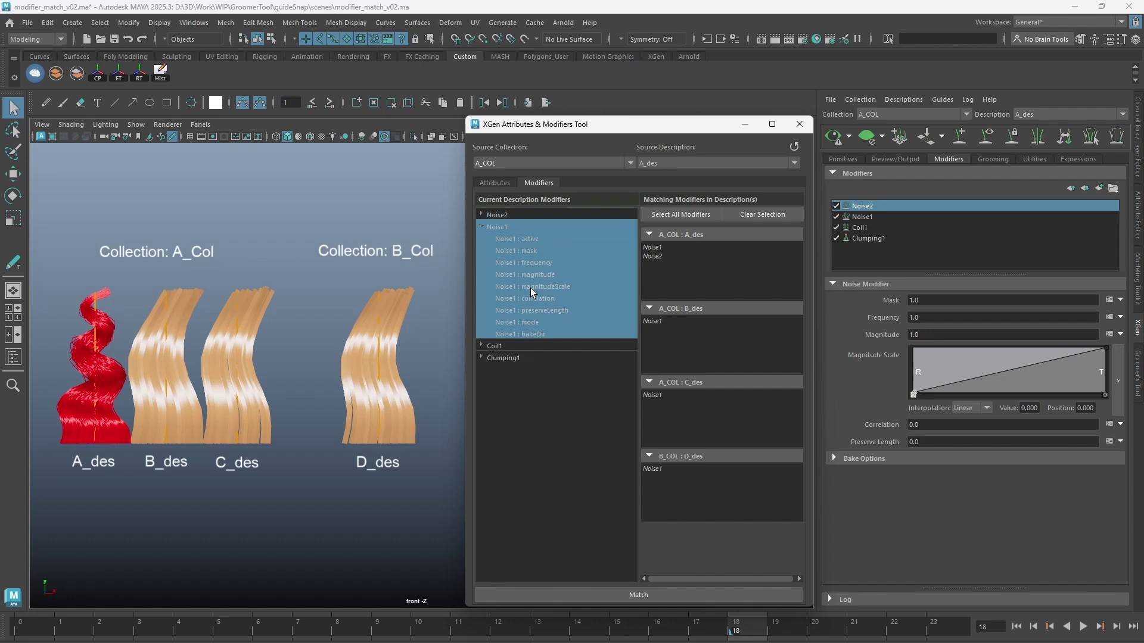
click(654, 257)
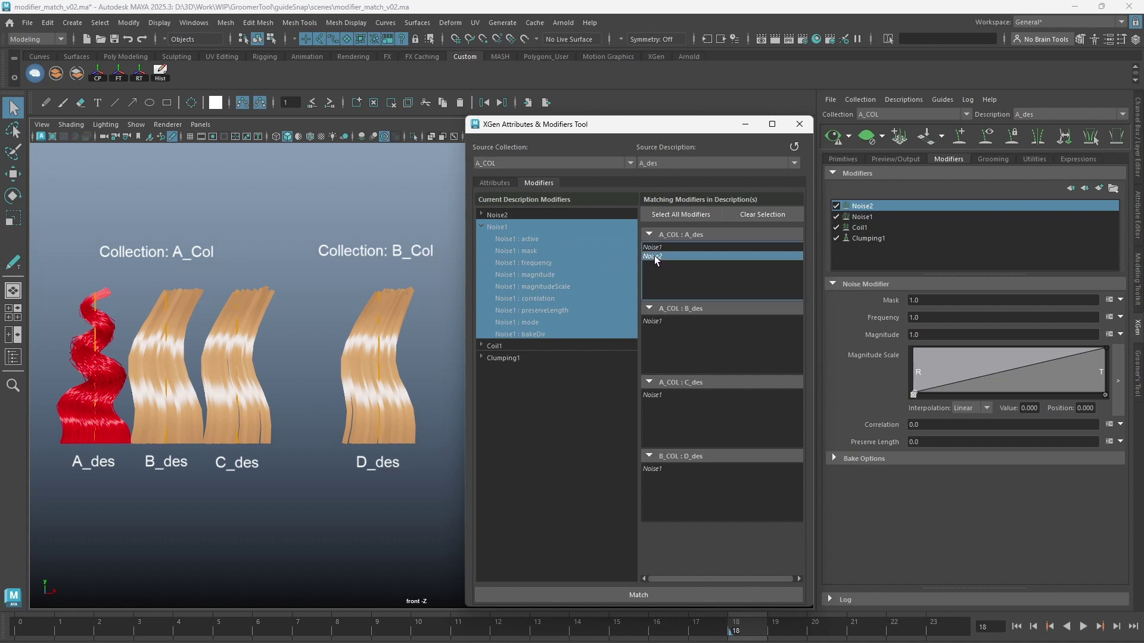
click(643, 595)
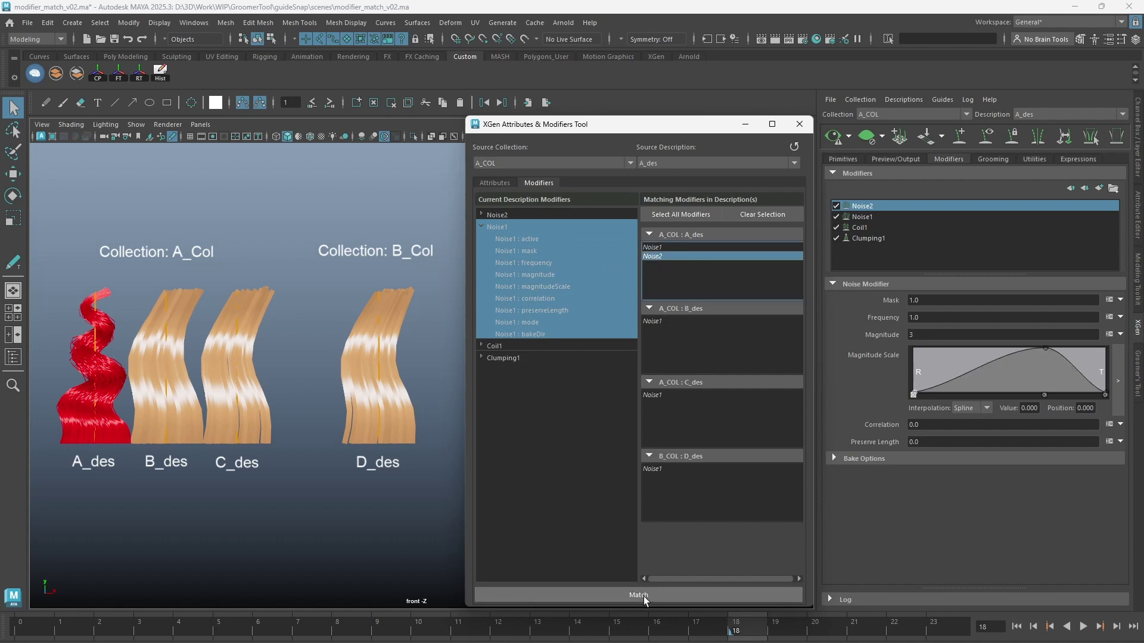
click(863, 218)
click(870, 206)
click(868, 215)
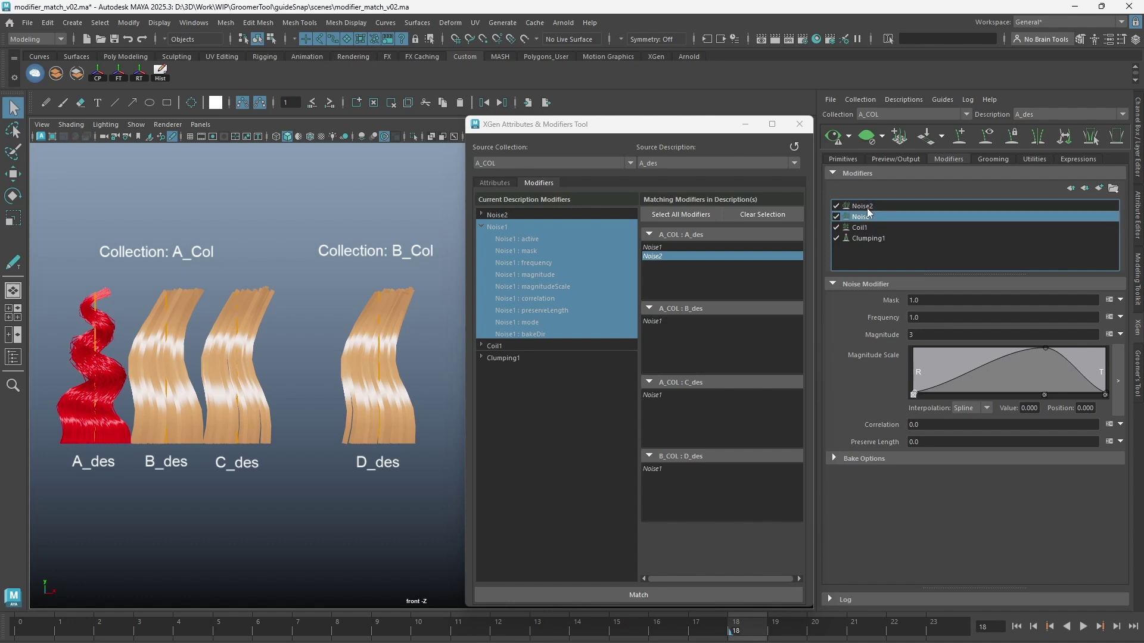
Collapse Noise1's attribute list and delete the Noise2 modifier from A_des
click(869, 207)
click(481, 228)
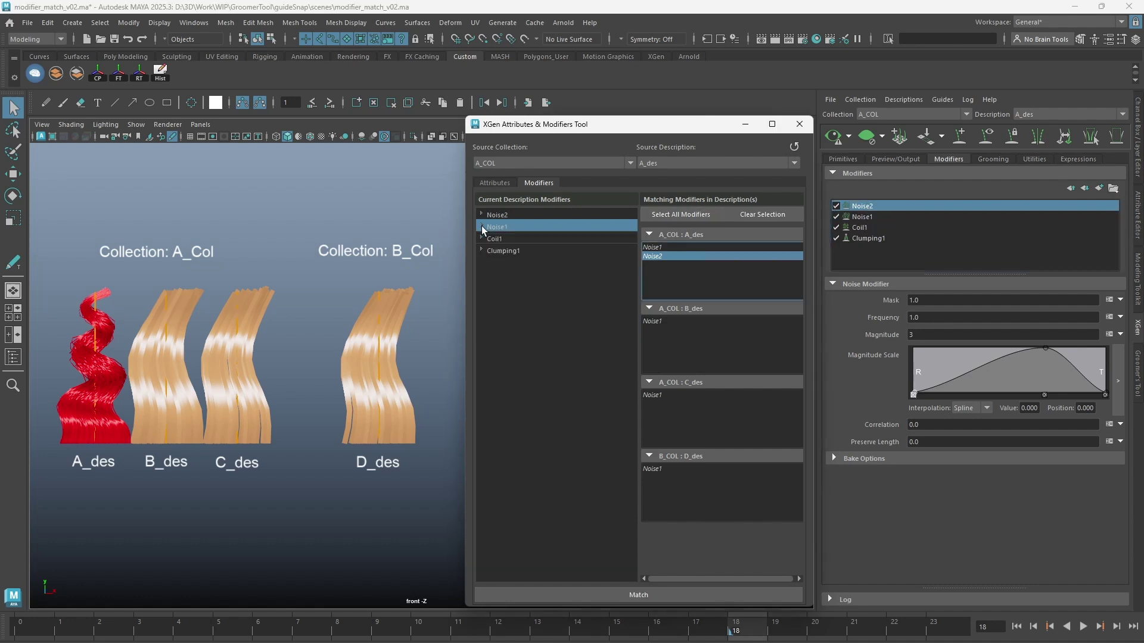
key(Delete)
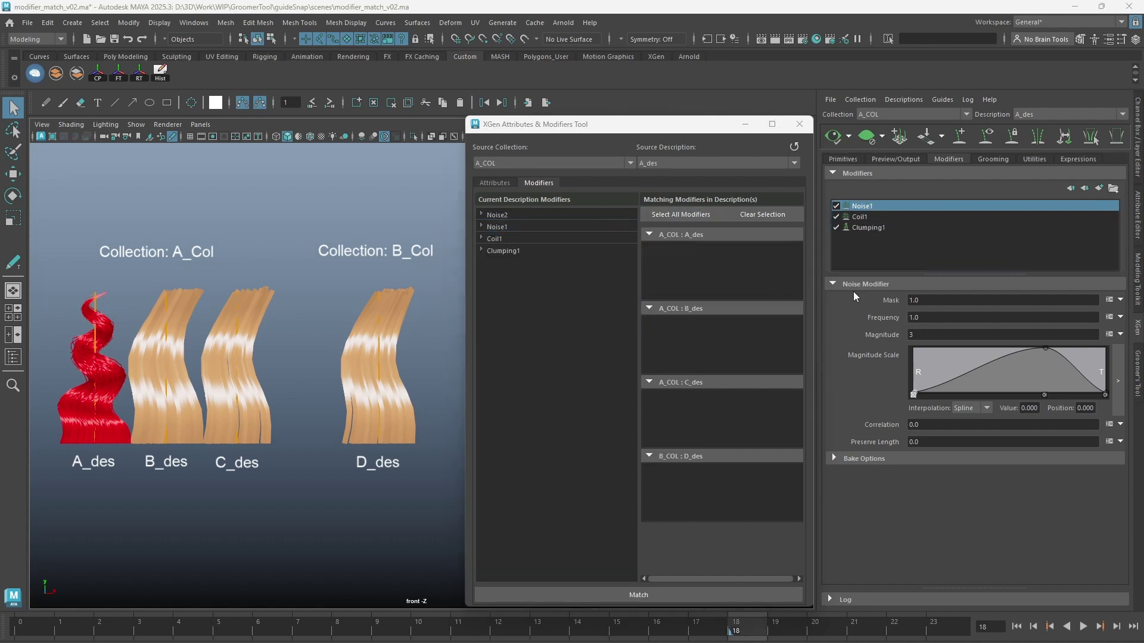
Check Clumping1's mask on A_des and select only its mask attribute as the source for matching
click(482, 251)
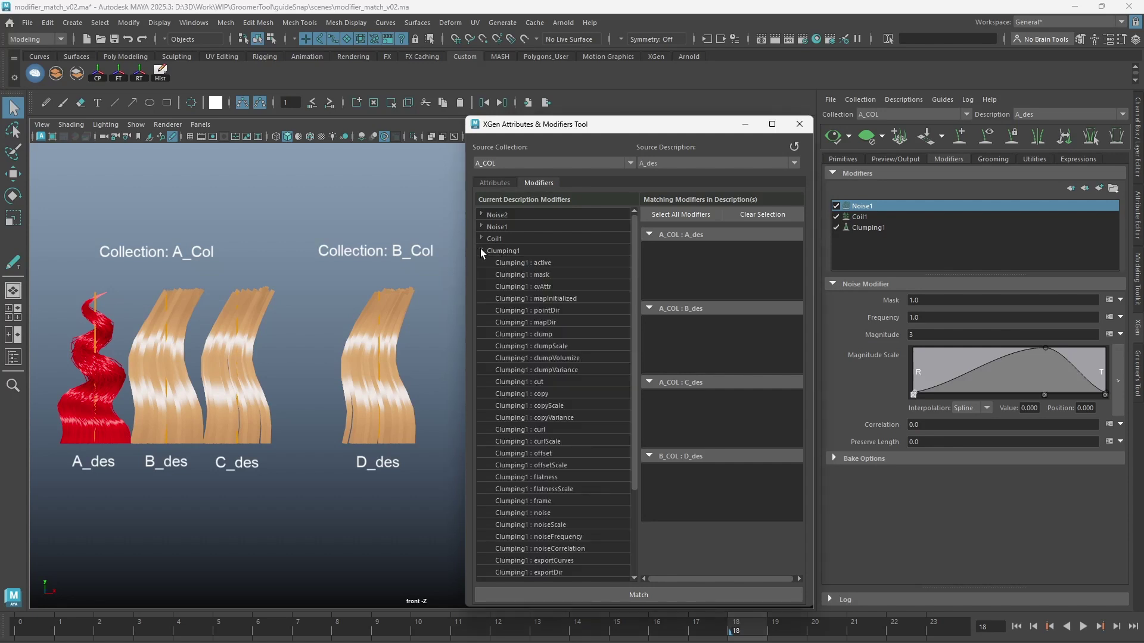
click(858, 227)
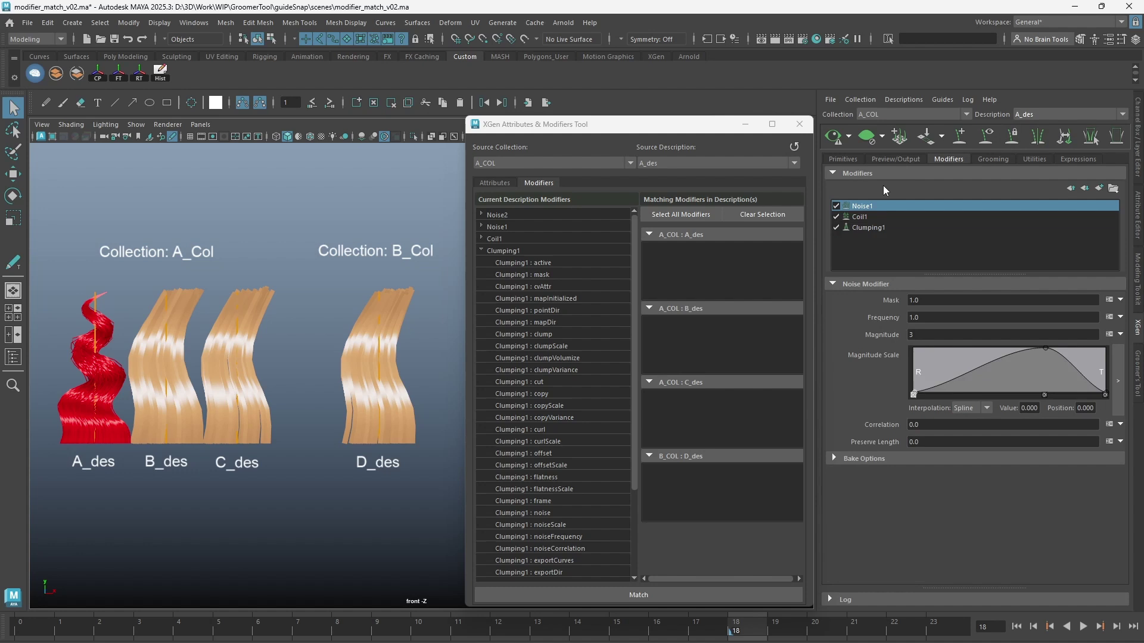
click(867, 227)
click(900, 299)
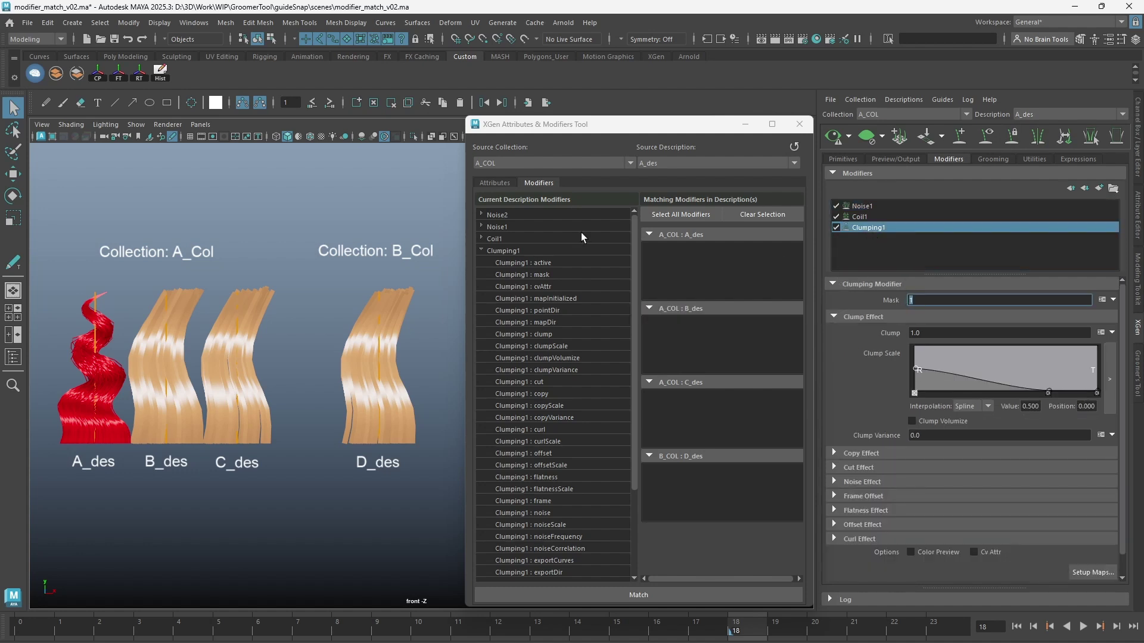
click(540, 275)
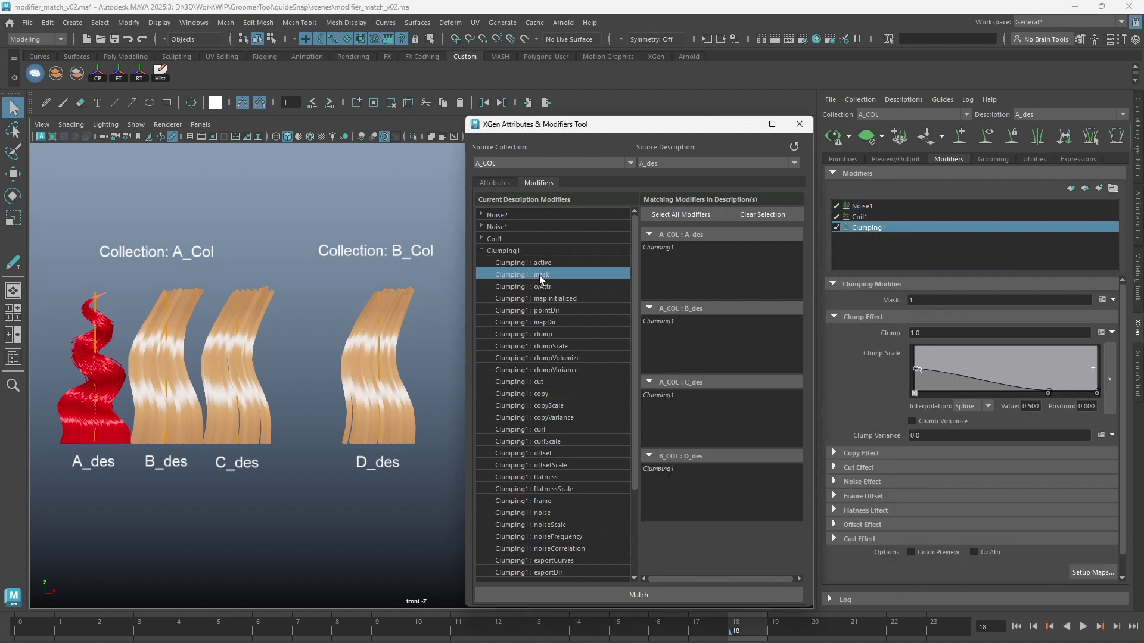
Match the mask attribute to Clumping1 in B_des, C_des and D_des, and update the XGen preview
click(664, 321)
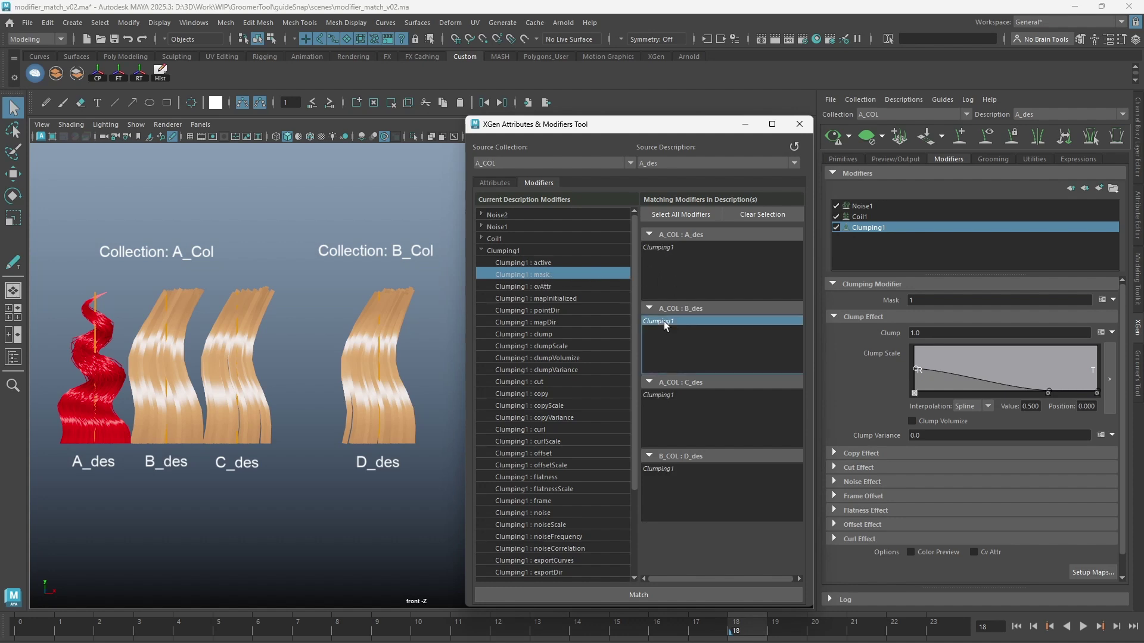
click(667, 396)
click(678, 470)
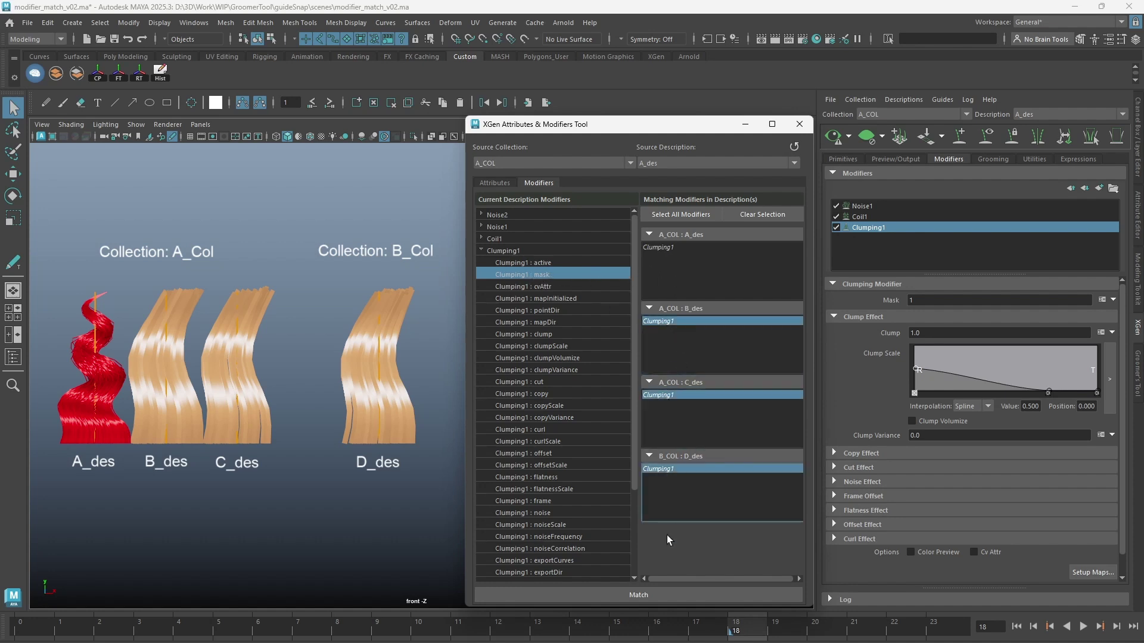
click(862, 205)
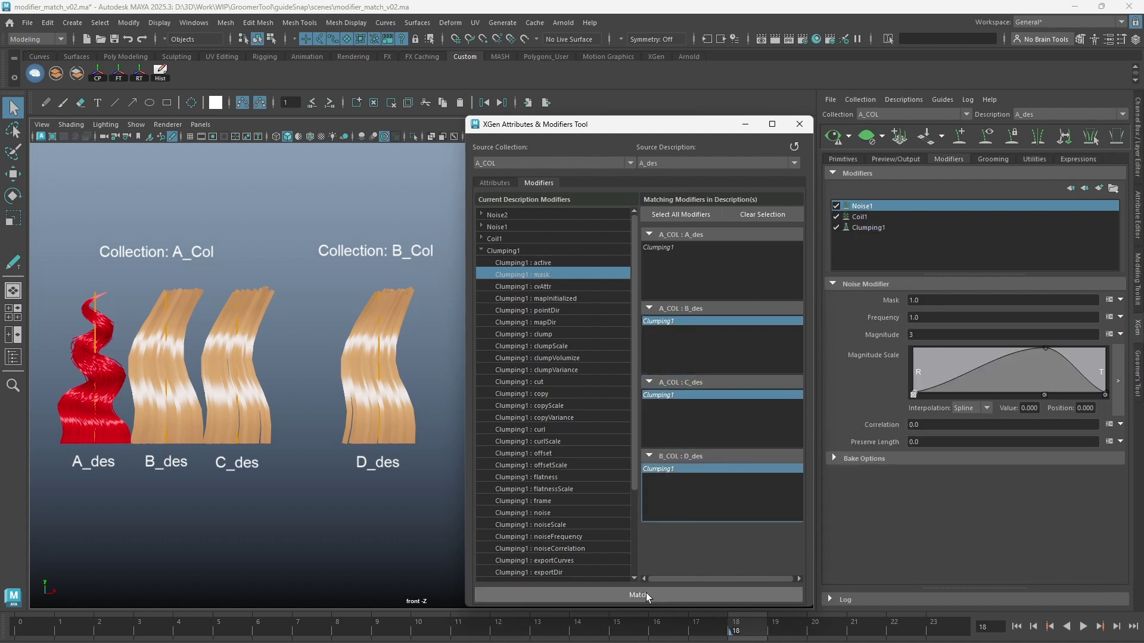
click(837, 145)
Inspect the Clumping1 settings of B_des and C_des, and return the XGen settings to A_des
click(1066, 114)
click(1067, 130)
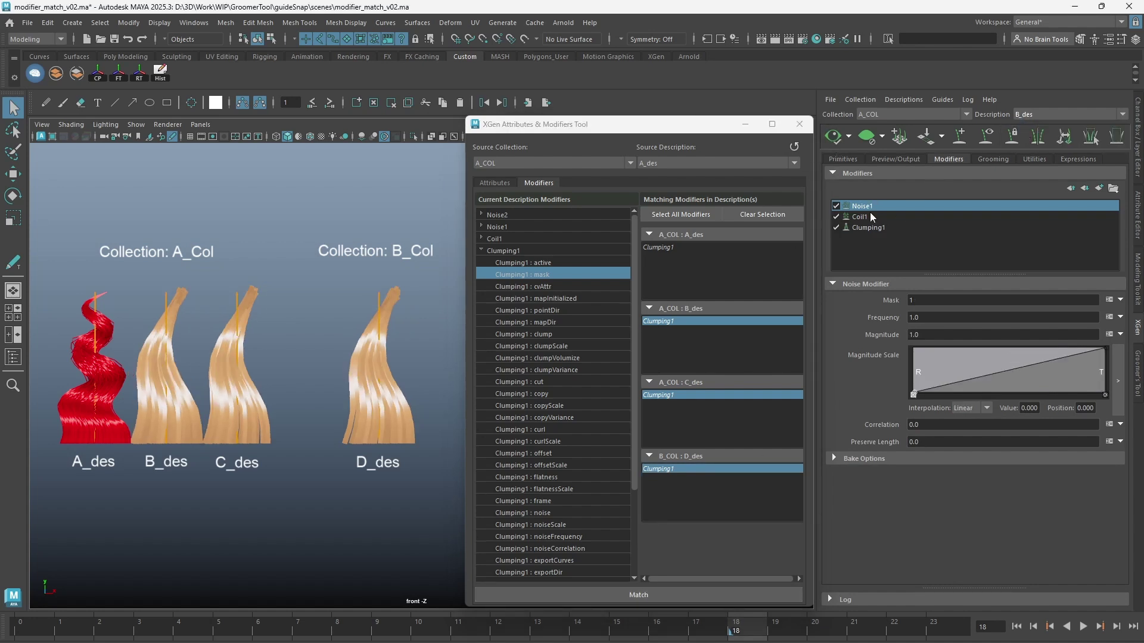
click(868, 227)
click(1037, 115)
click(1023, 146)
click(869, 228)
click(1017, 114)
click(1023, 122)
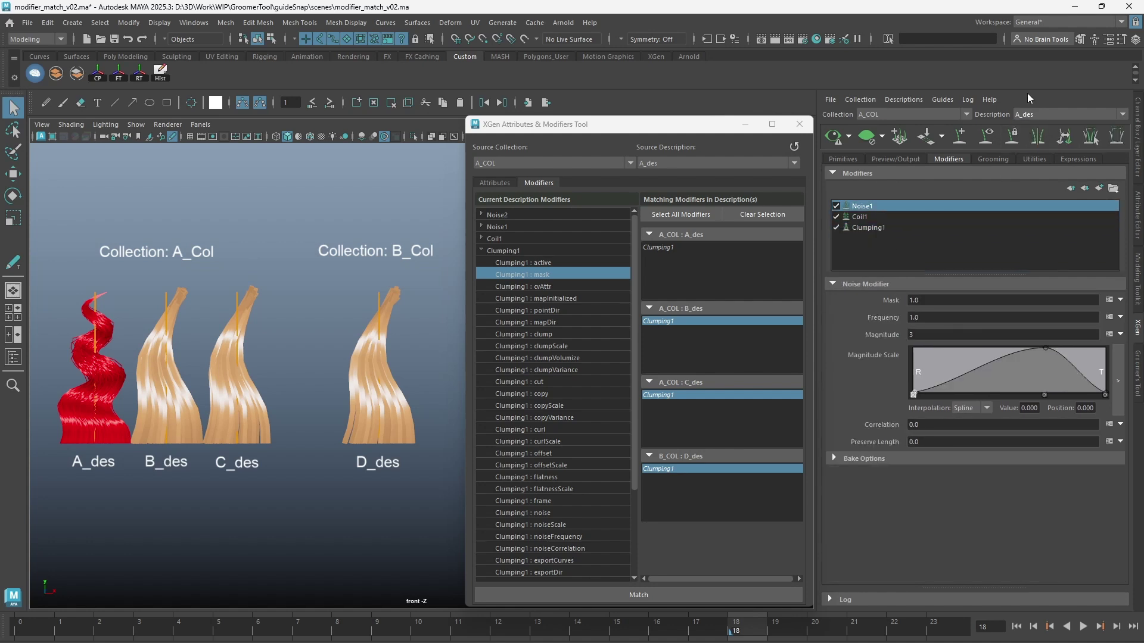
Match all Clumping1 attributes of A_des to Clumping1 in B_des, C_des and D_des
click(499, 251)
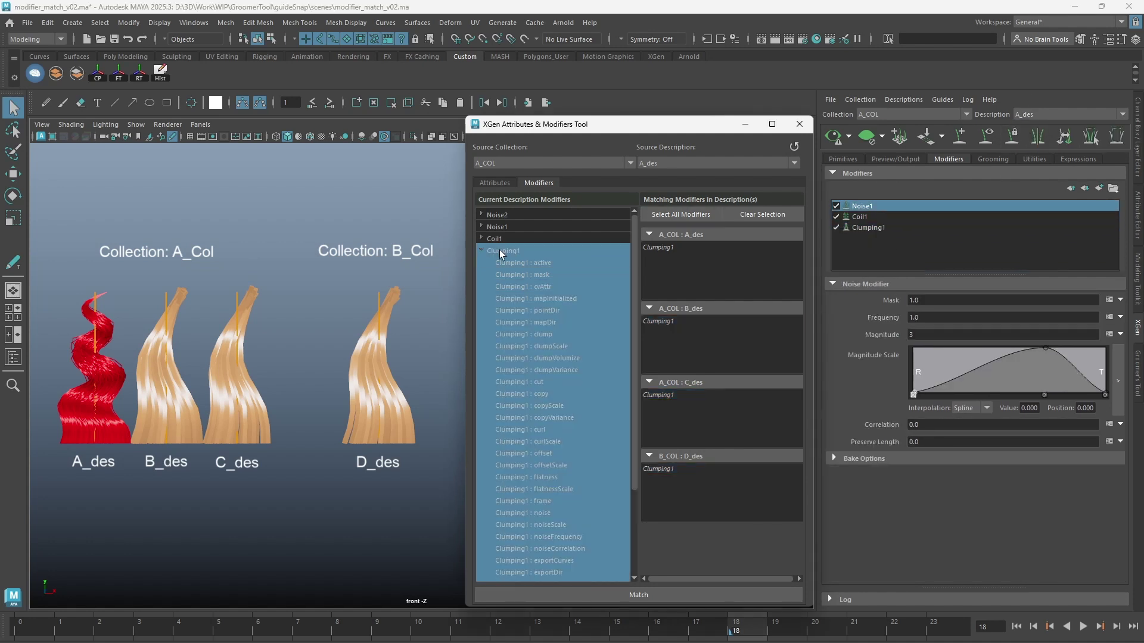
click(667, 322)
click(665, 395)
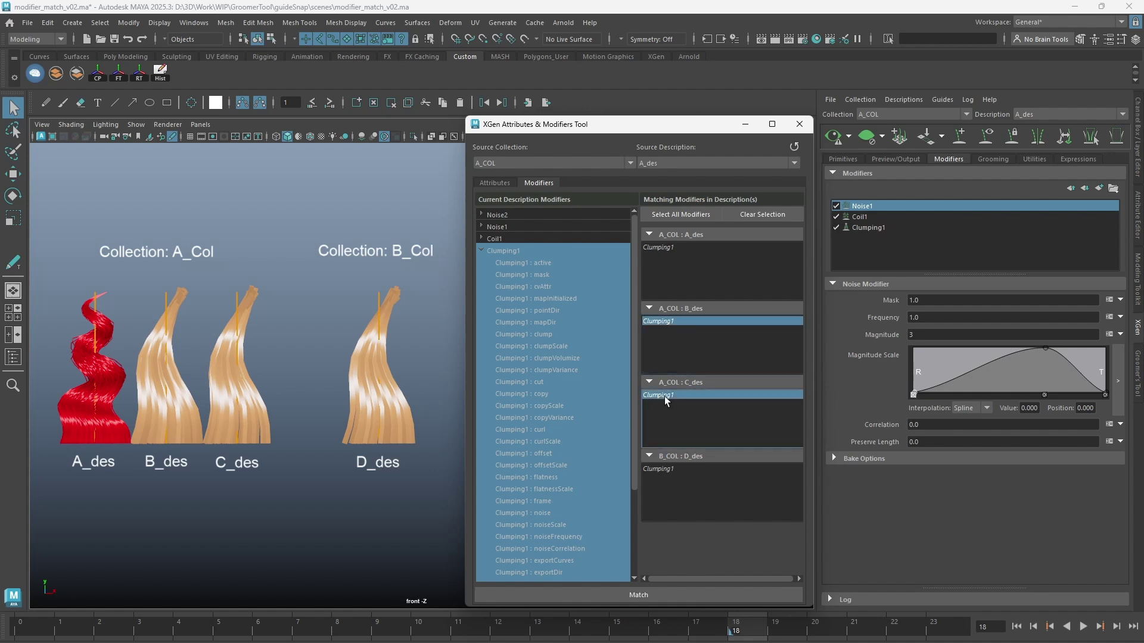
click(668, 469)
click(667, 594)
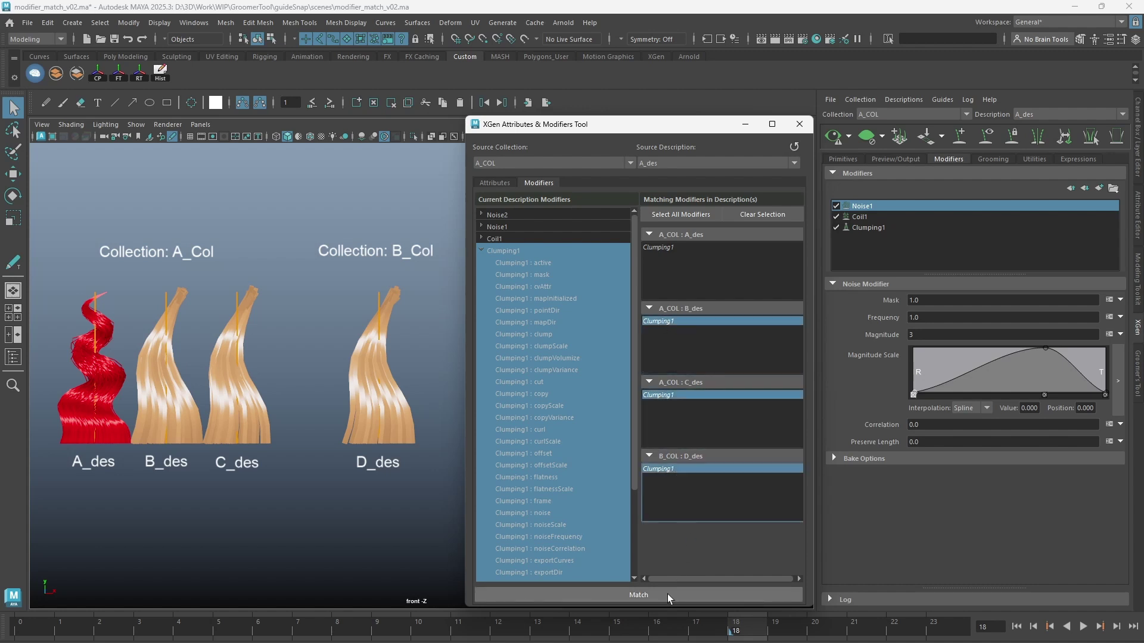
Collapse Clumping1's attribute list and match A_des's whole Coil1 modifier to Coil1 in A_des, B_des, C_des and D_des
click(482, 250)
click(498, 238)
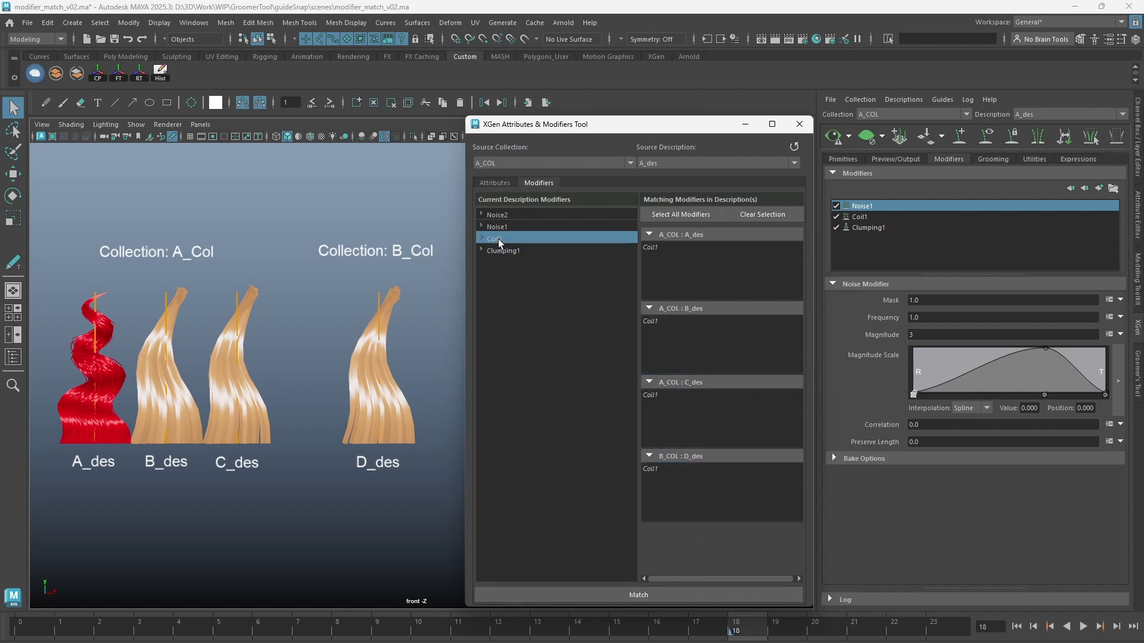
click(650, 248)
click(670, 322)
click(661, 395)
click(656, 469)
click(645, 594)
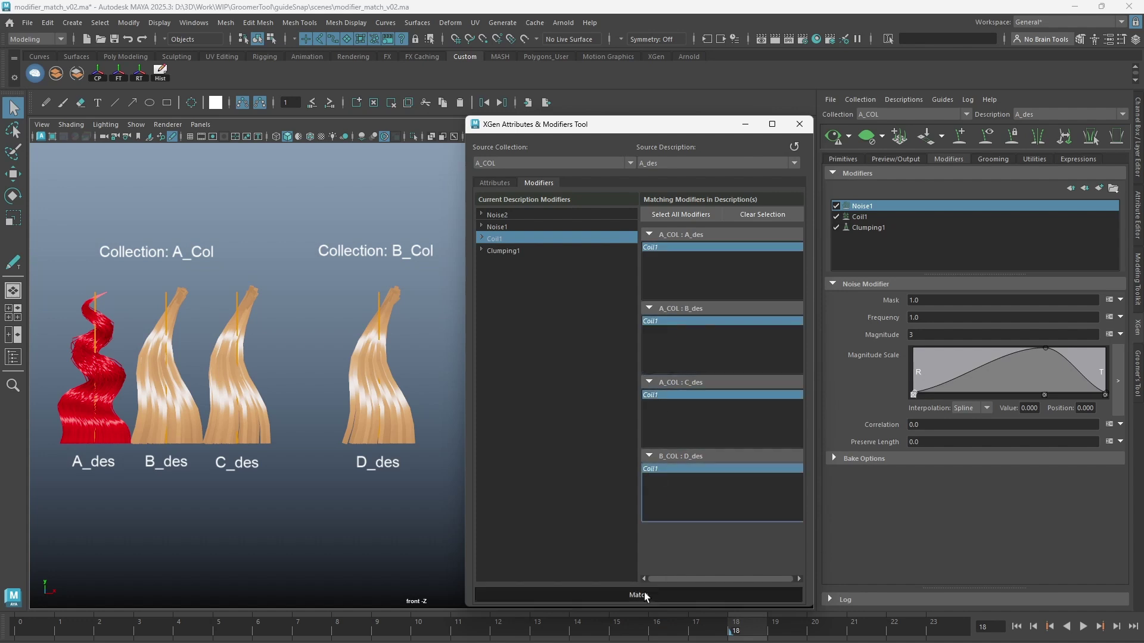
Match A_des's whole Noise1 modifier to every matching Noise1 modifier across all descriptions
click(496, 227)
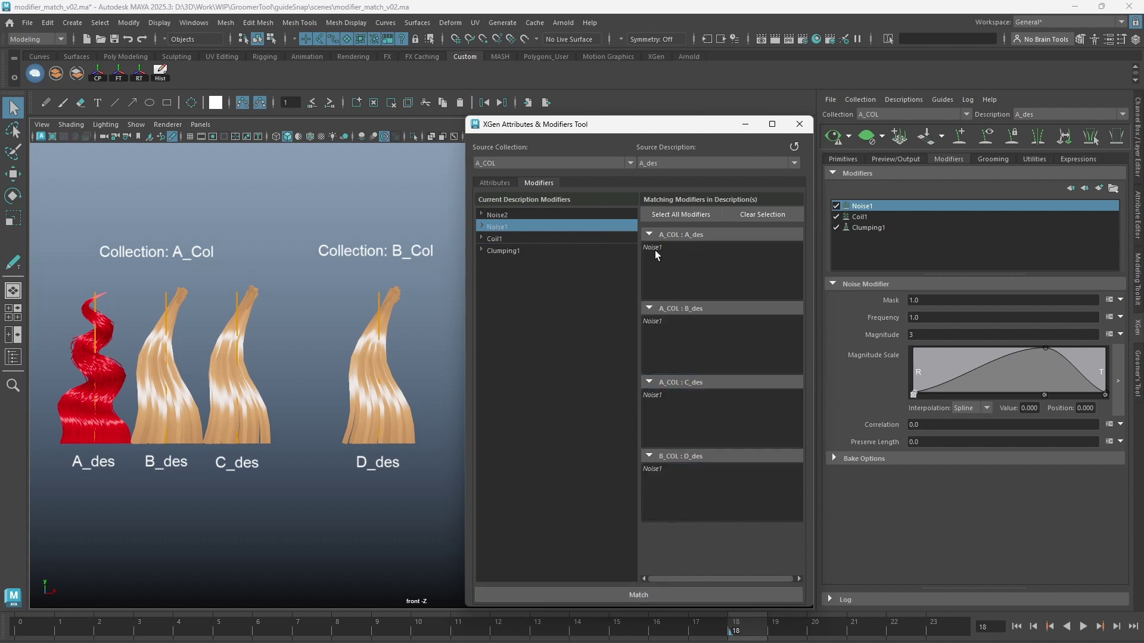
click(688, 214)
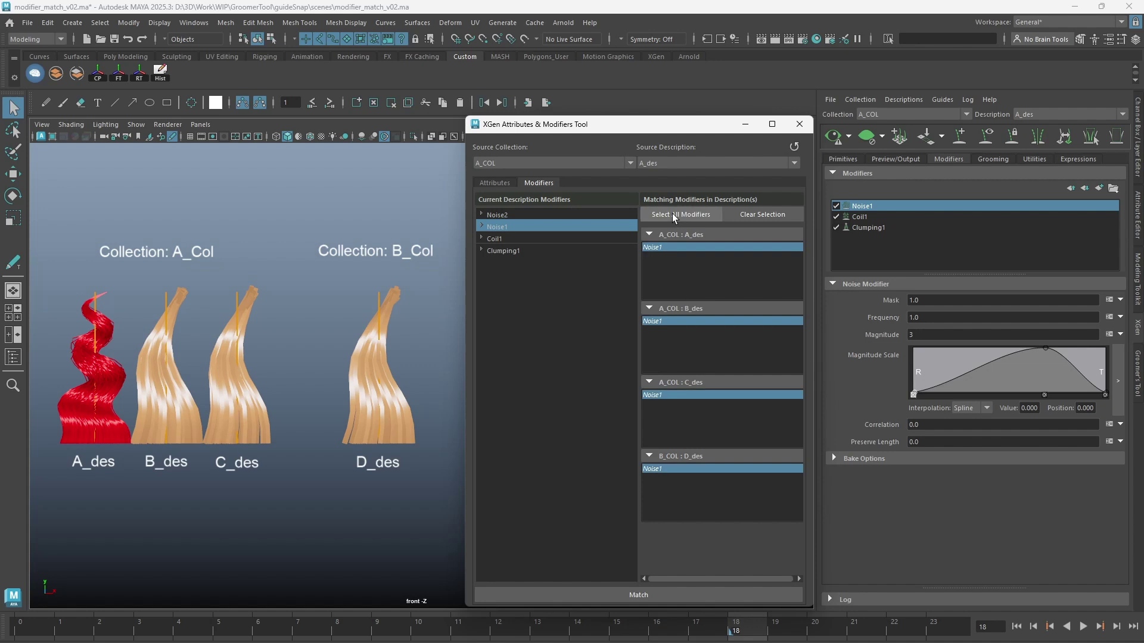
click(624, 595)
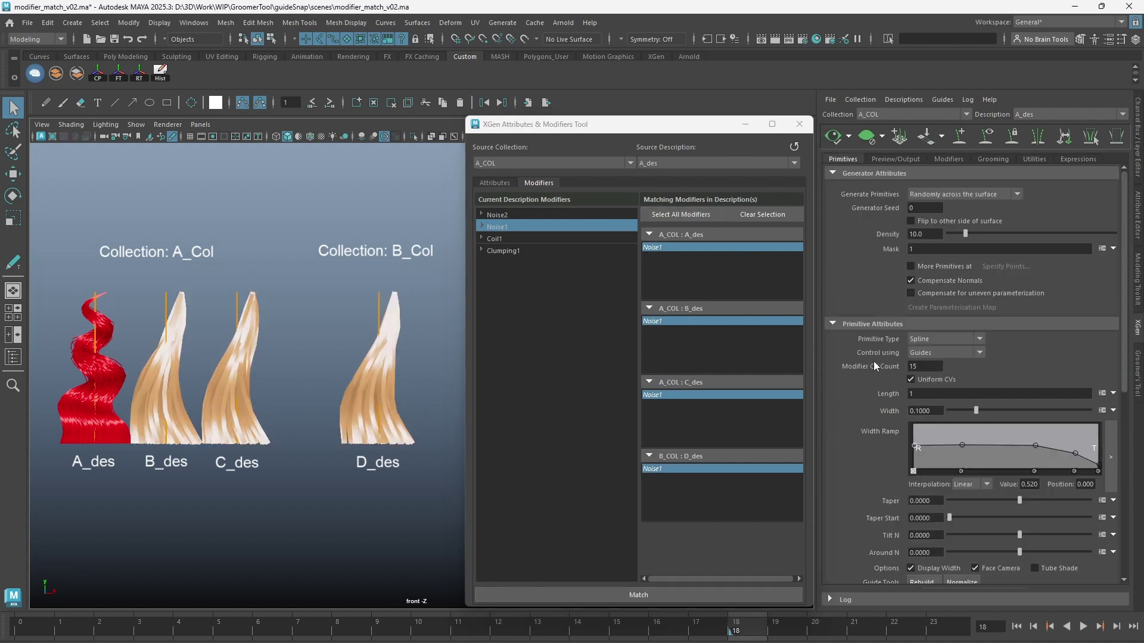
Match A_des's modifier CV count attribute (fxCVCount) of 15 to B_des, C_des and D_des
double_click(907, 366)
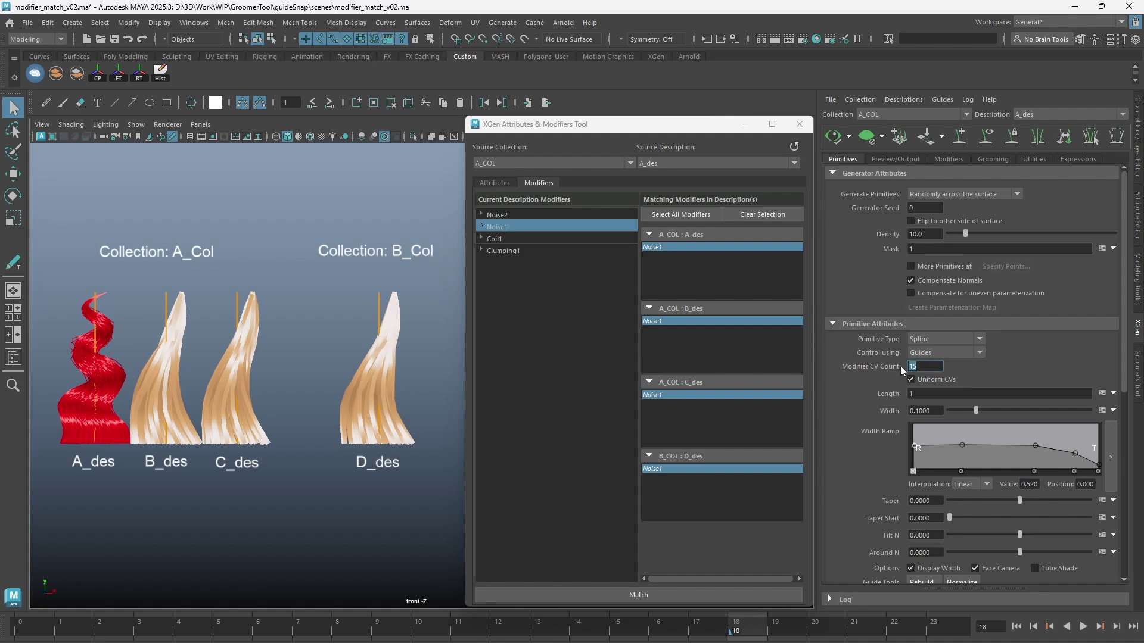
click(496, 183)
scroll(624, 286, down, 1)
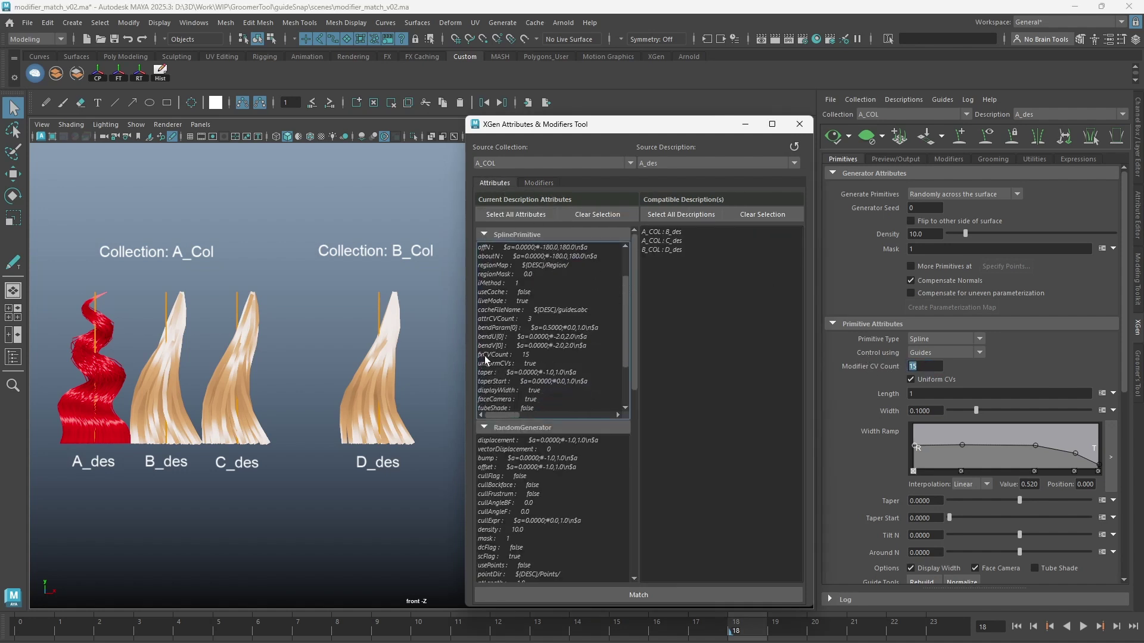
click(488, 355)
drag(661, 231, 664, 562)
click(685, 594)
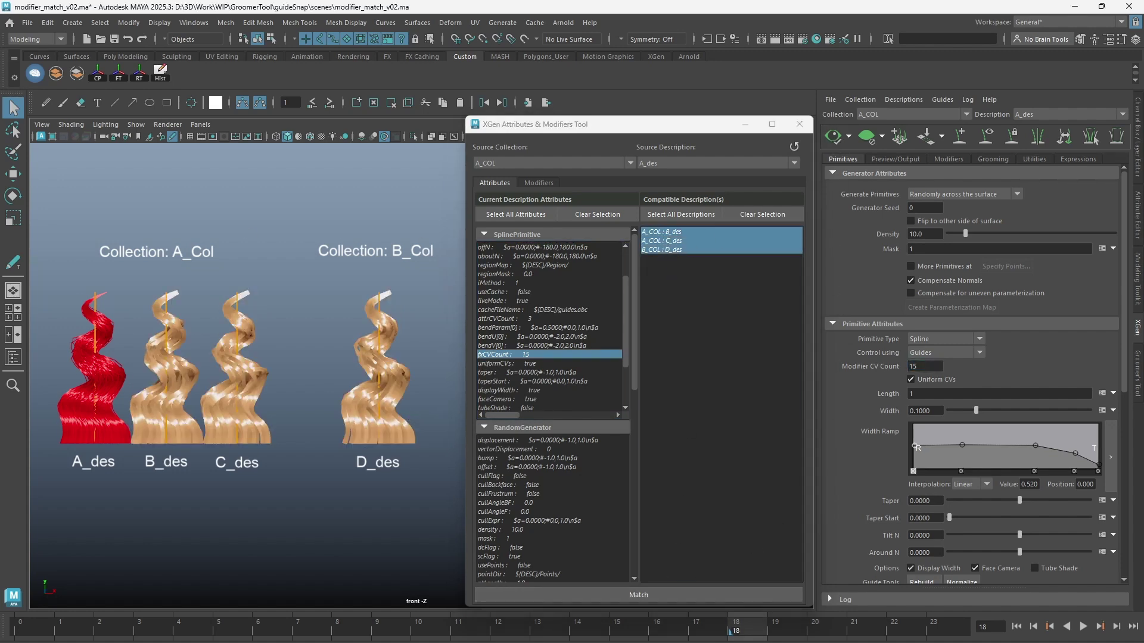
Examine the mask and clump map paths of A_des's Clumping1, including the clump expression, leaving it unedited
click(539, 183)
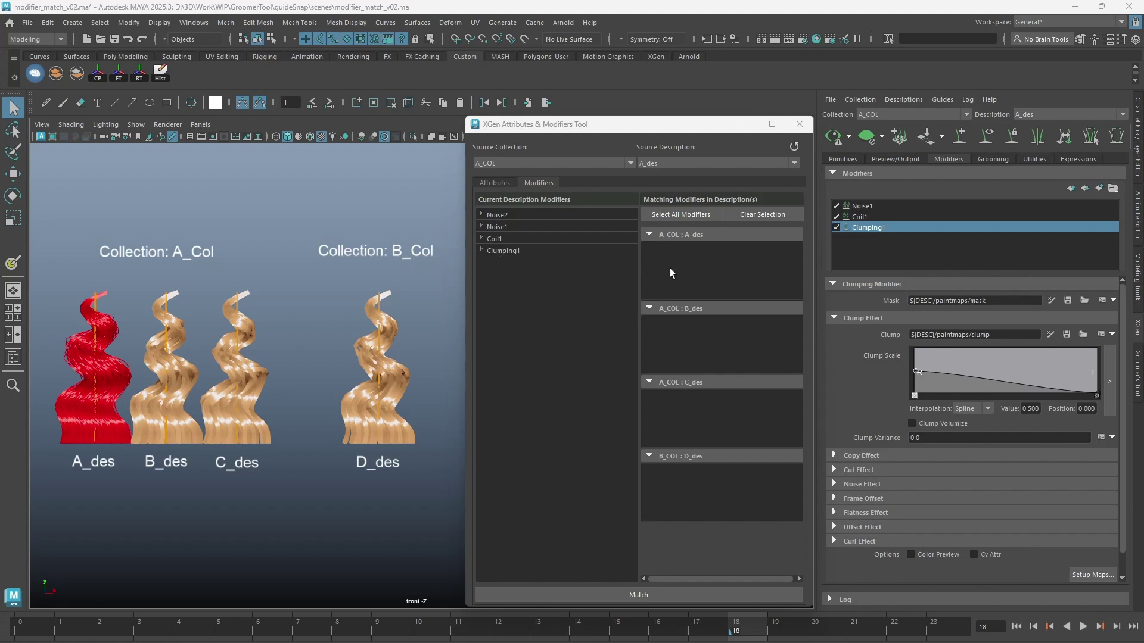
drag(986, 301, 913, 297)
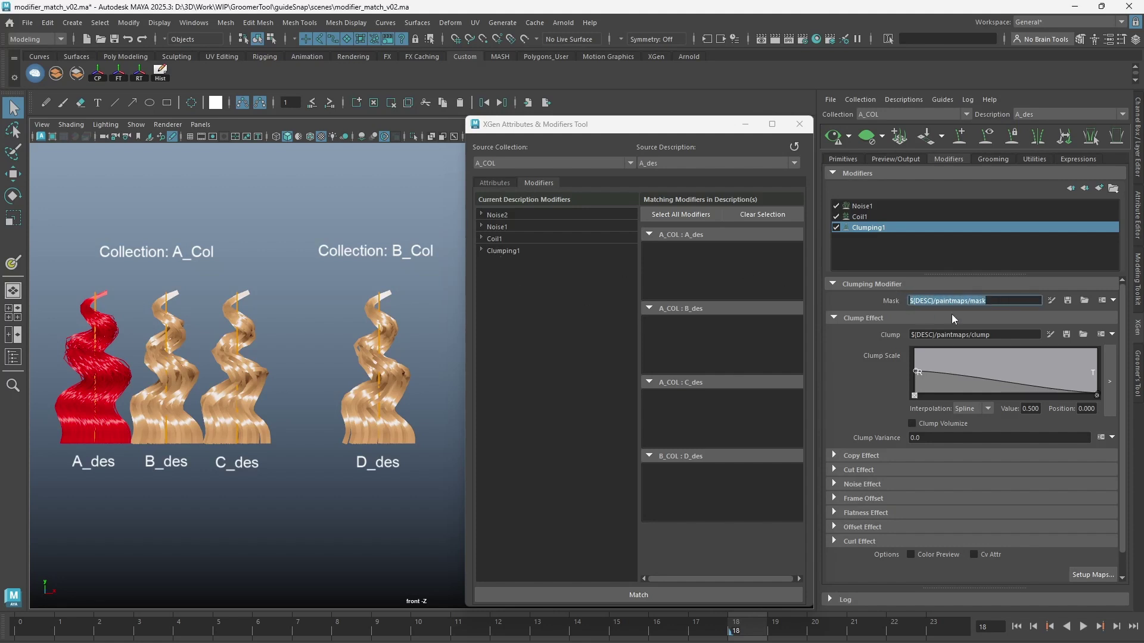
drag(1004, 332, 910, 334)
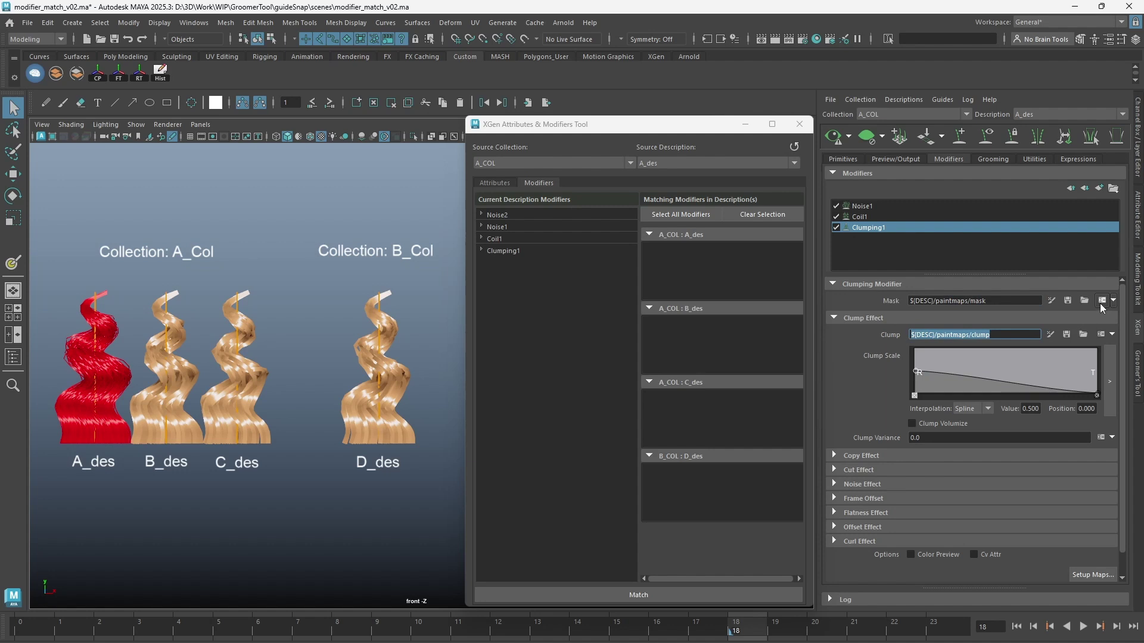
click(1101, 335)
key(ctrl+a)
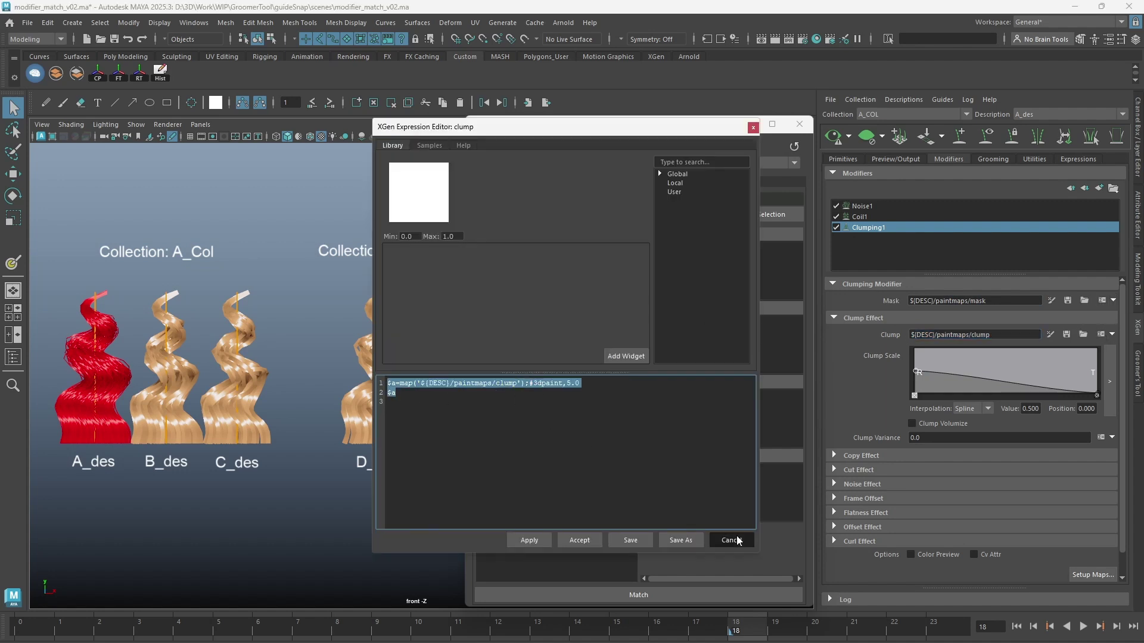
click(738, 540)
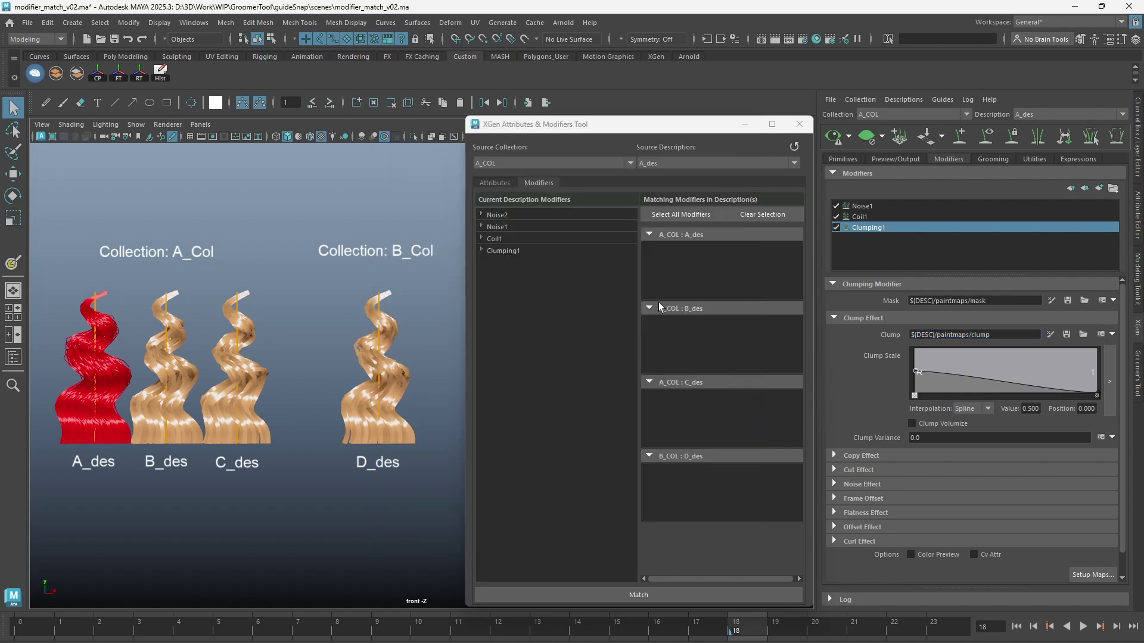
Match A_des's whole Clumping1 modifier to Clumping1 in B_des only
click(486, 251)
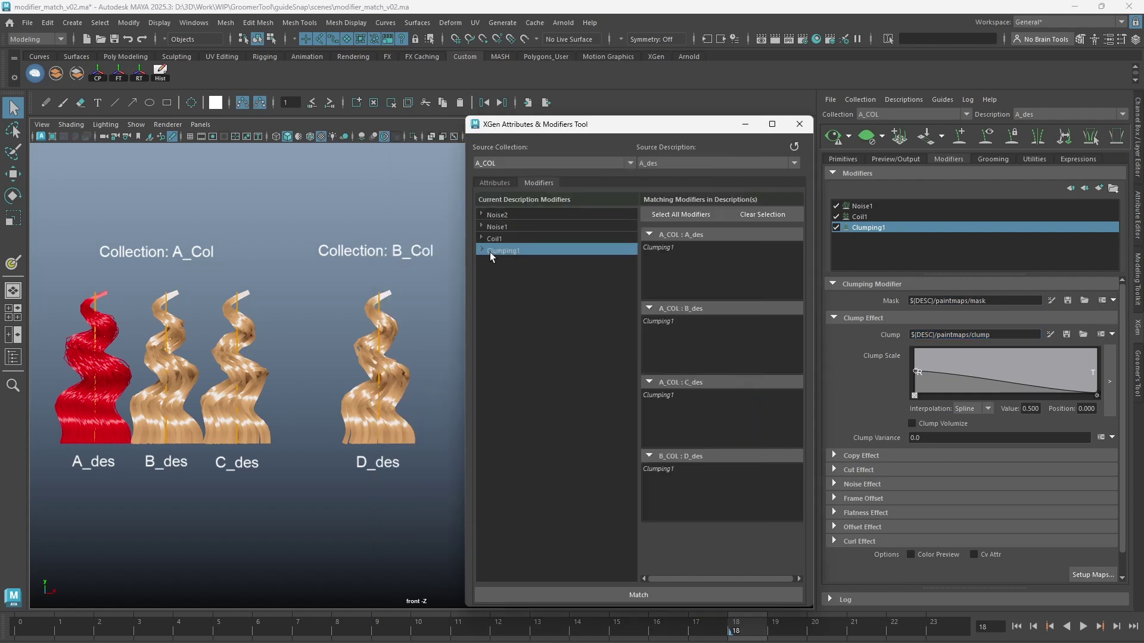
click(667, 323)
click(639, 595)
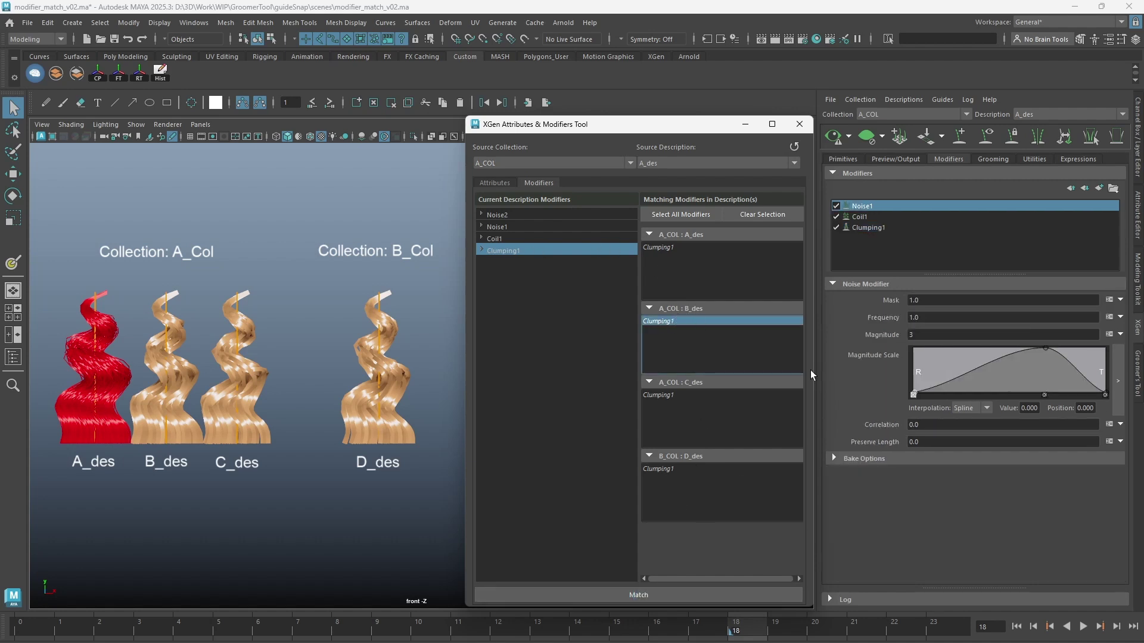
Switch the XGen settings to B_des and check the mask and clump map paths of its Clumping1
click(1024, 117)
click(1013, 137)
click(867, 228)
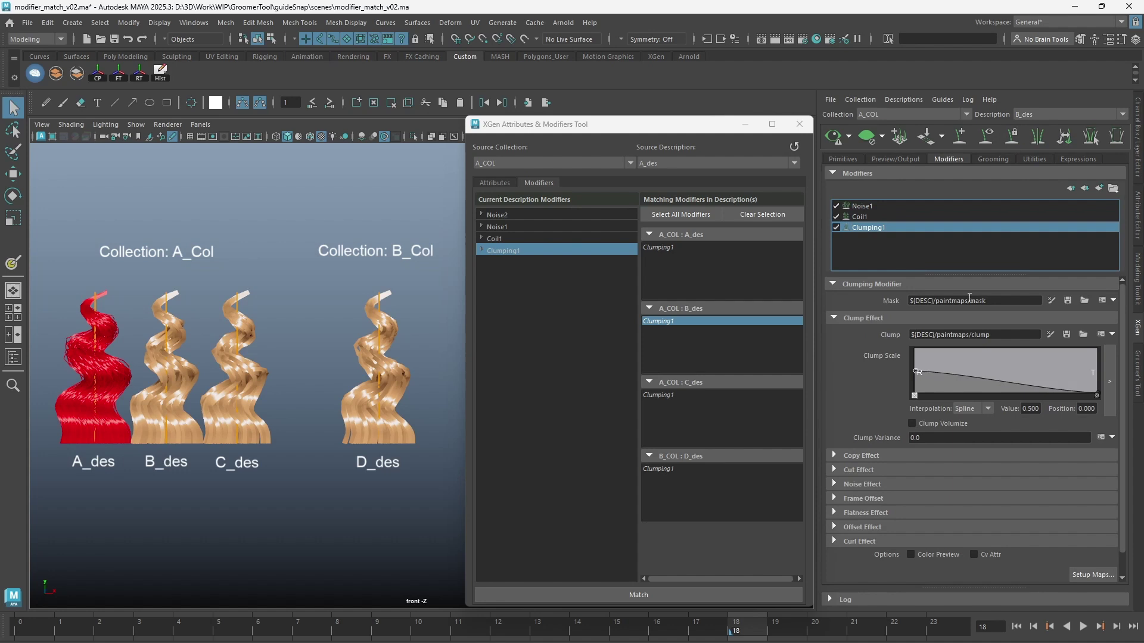
click(947, 335)
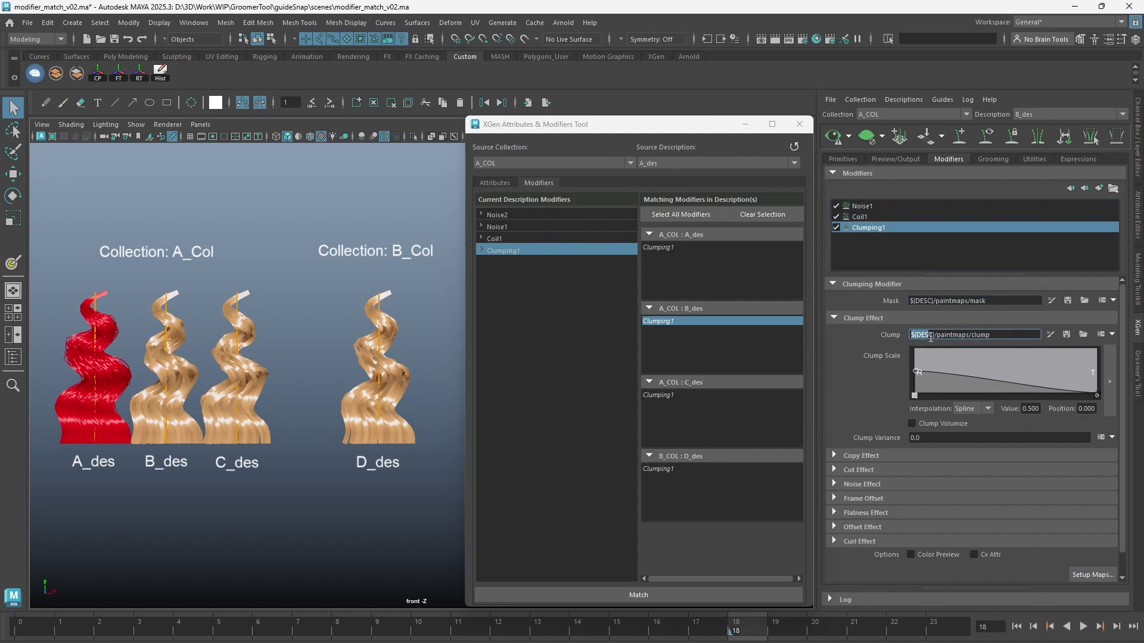
Reselect A_des as the source description, expand Clumping1's attribute list and select its mask and cvAttr attributes
click(695, 163)
click(695, 172)
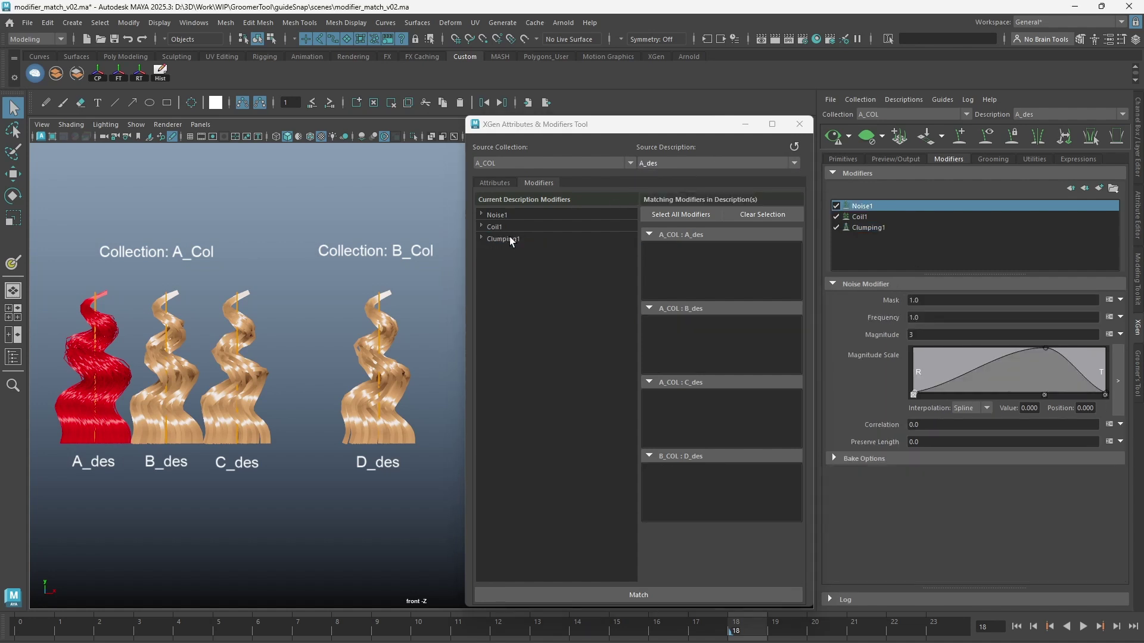
click(482, 239)
drag(540, 263, 545, 275)
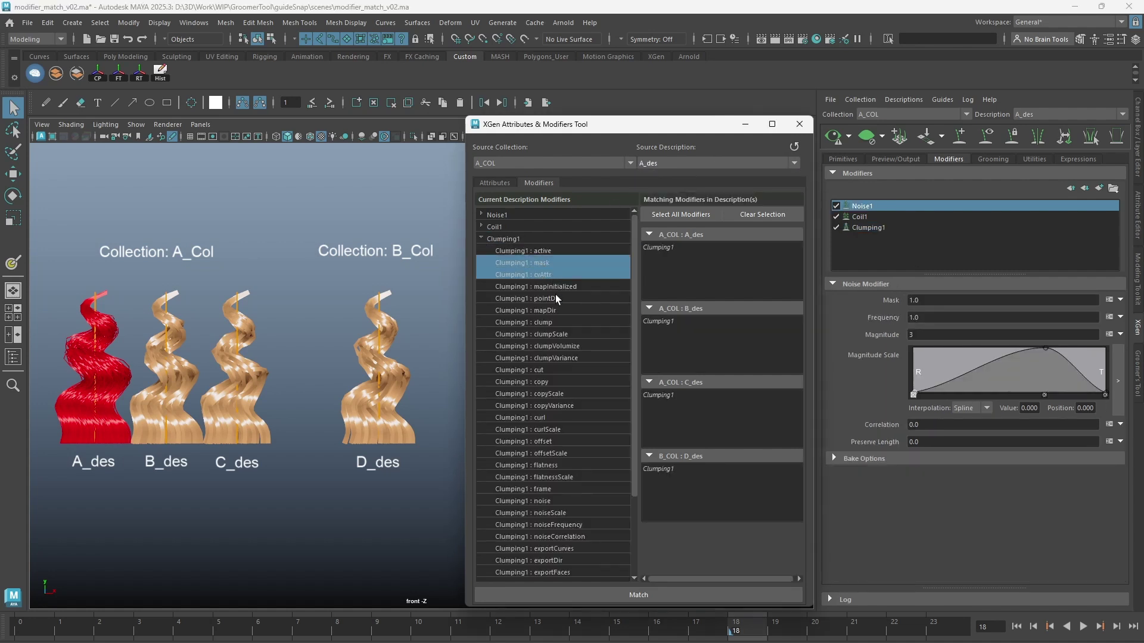